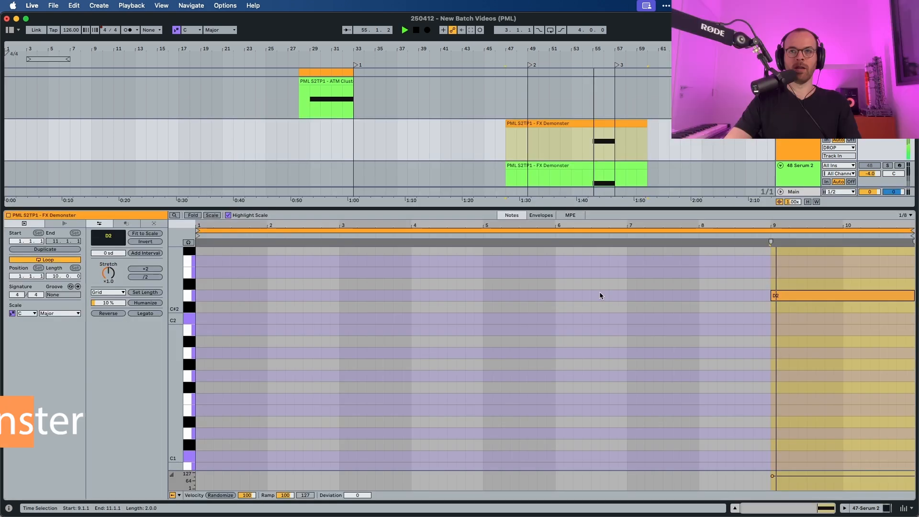
Split both FX Demonster clips at bar 55.
click(590, 150)
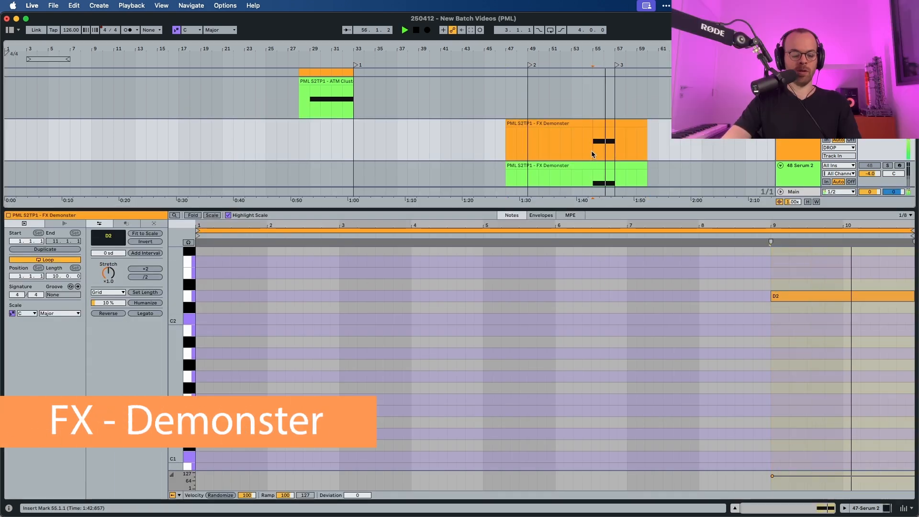
shift+click(592, 181)
key(super+e)
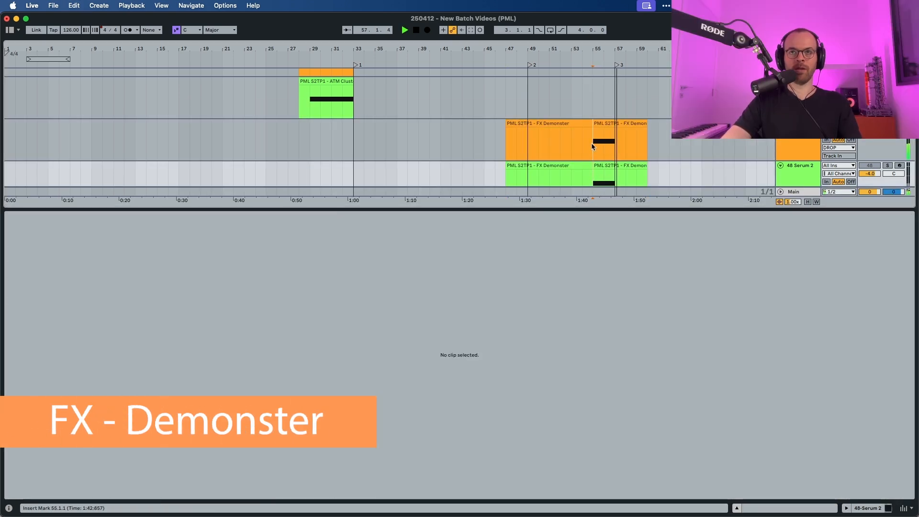
Play back the split section of the reference FX Demonster clip to listen to it.
click(592, 142)
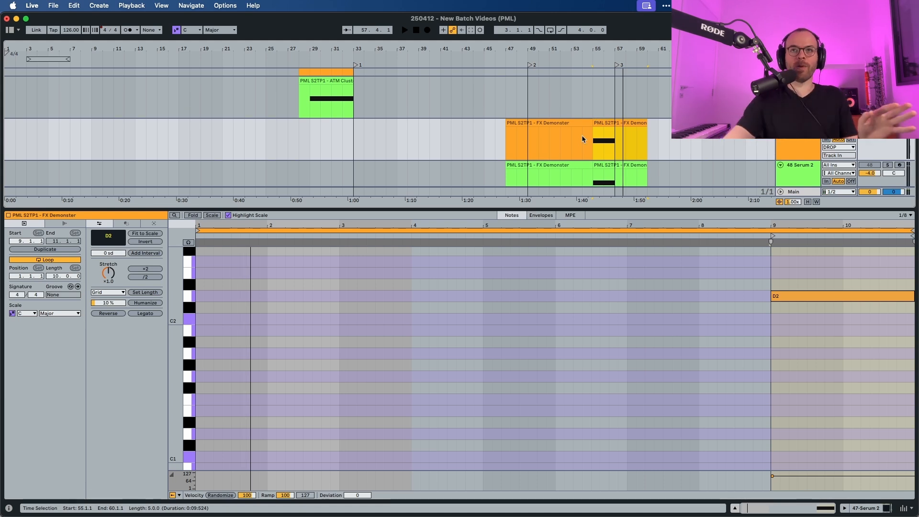
scroll(574, 136, right, 1)
click(581, 137)
key(space)
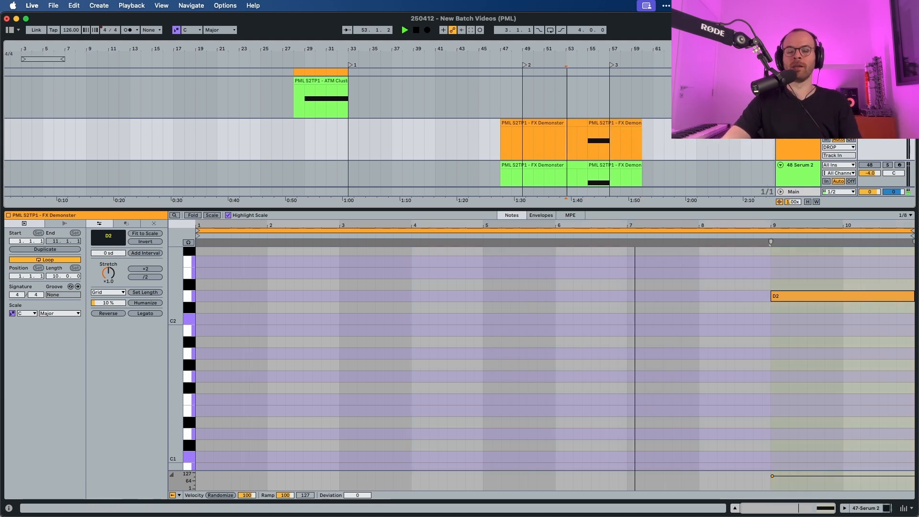
scroll(740, 148, down, 1)
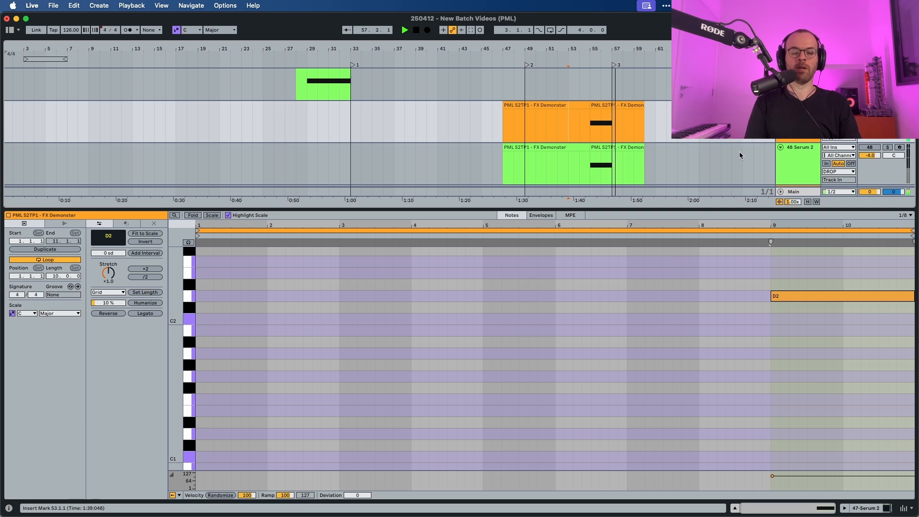
key(space)
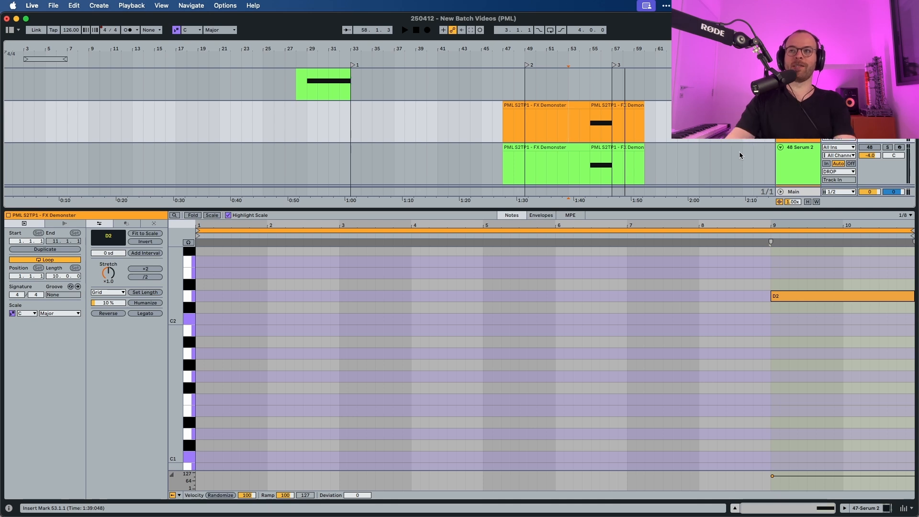
Solo the 48 Serum 2 track and play its split FX Demonster clip section.
click(812, 153)
click(886, 147)
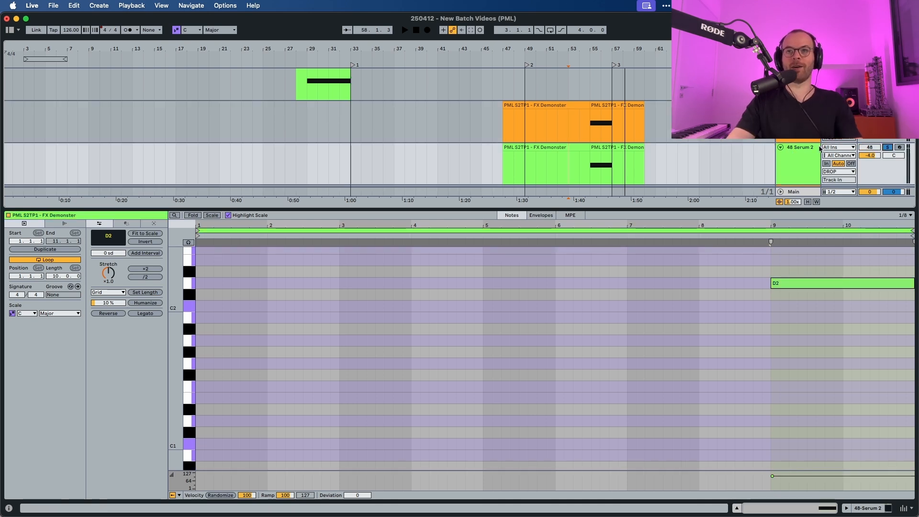
click(596, 149)
key(space)
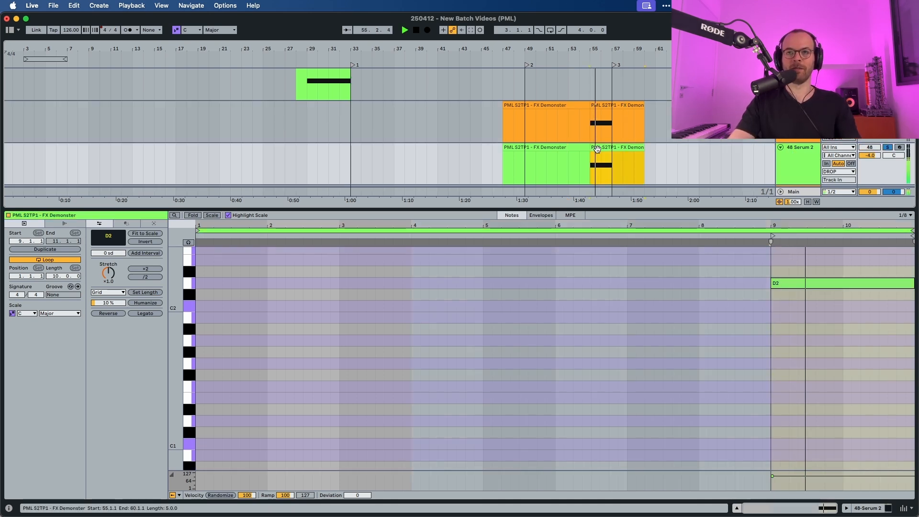
key(space)
Open the Serum 2 instrument window on the 48 Serum 2 track.
double_click(795, 154)
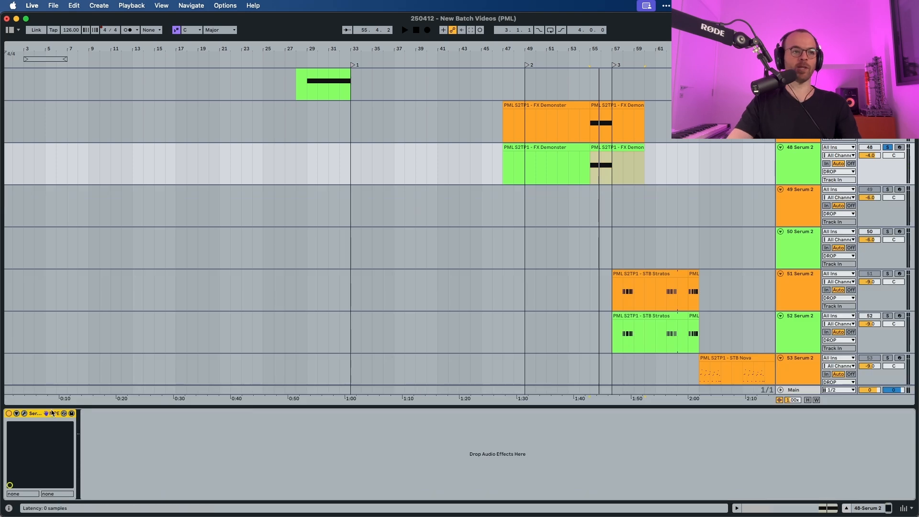
click(24, 414)
key(space)
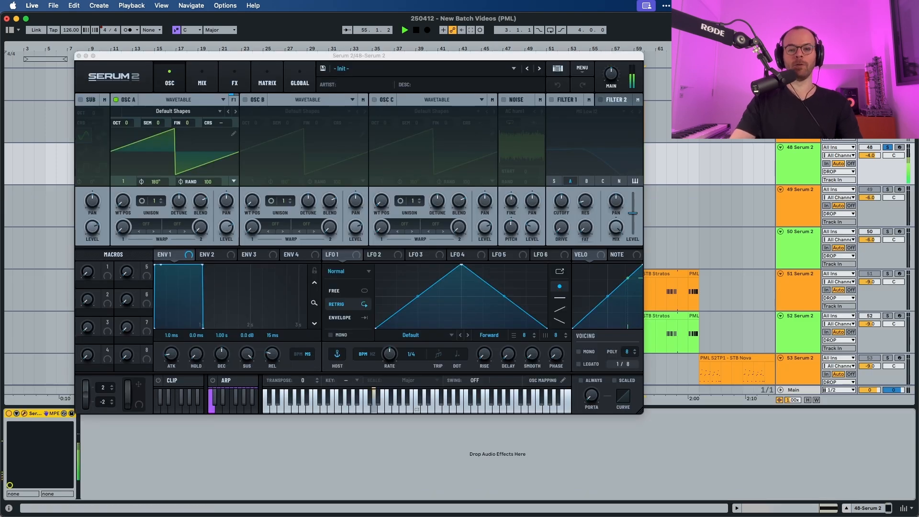
key(space)
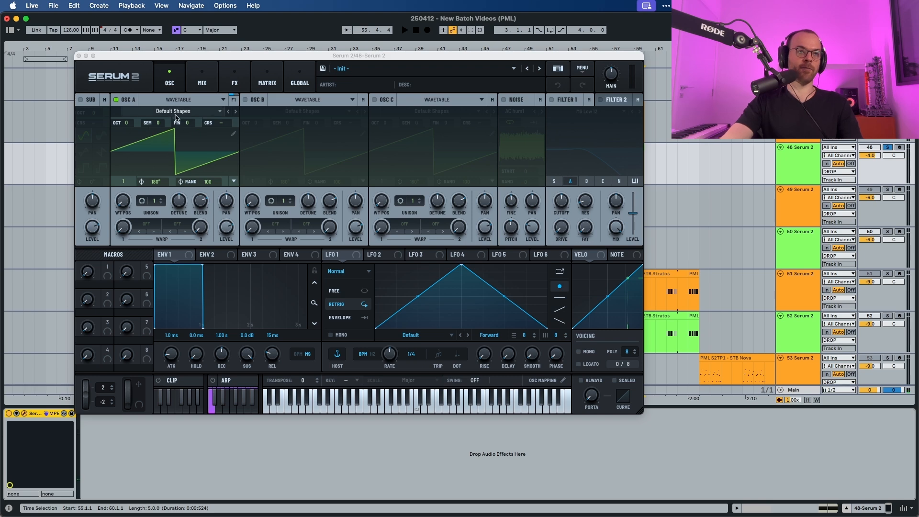
Set Oscillator A's octave to -1 and raise its unison to 8 voices.
drag(131, 123, 131, 131)
key(space)
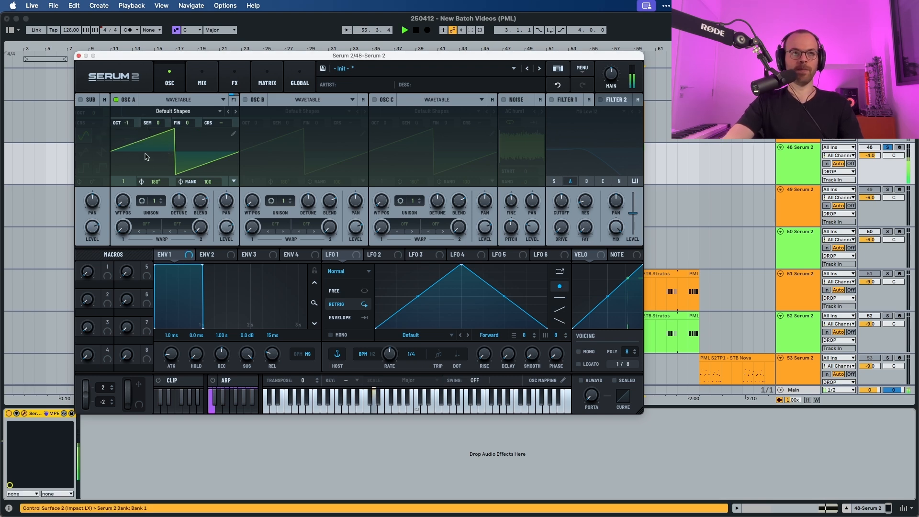
drag(155, 201, 155, 144)
key(space)
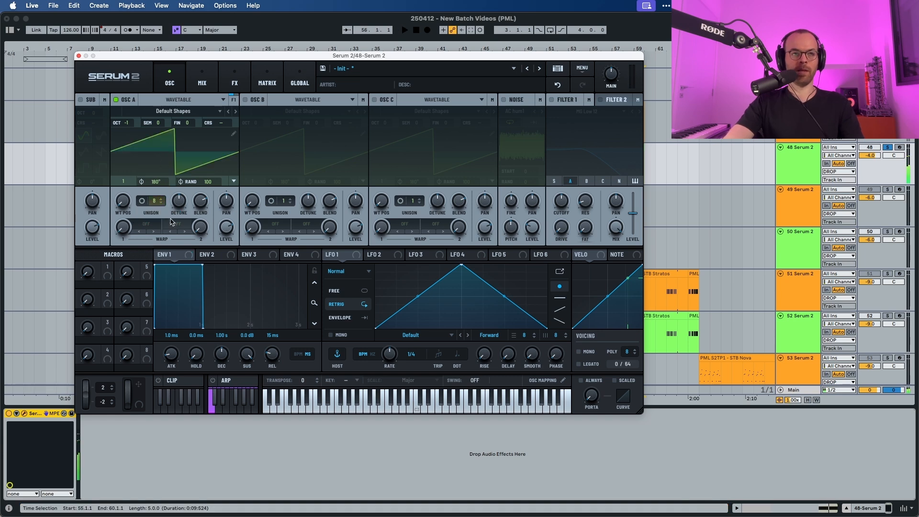
Increase Oscillator A's unison detune.
drag(178, 203, 199, 212)
key(space)
key(space)
key(space)
key(space)
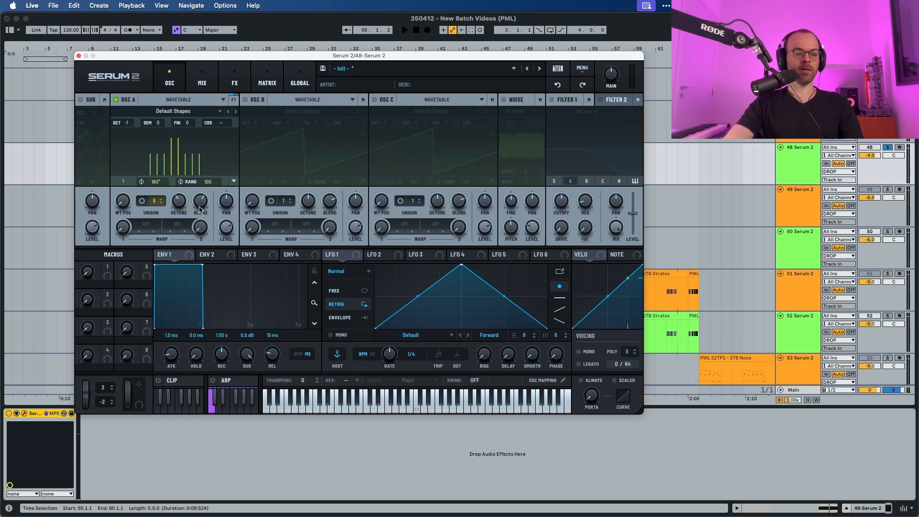
Set Oscillator A's level to 78%.
drag(221, 233, 223, 230)
key(space)
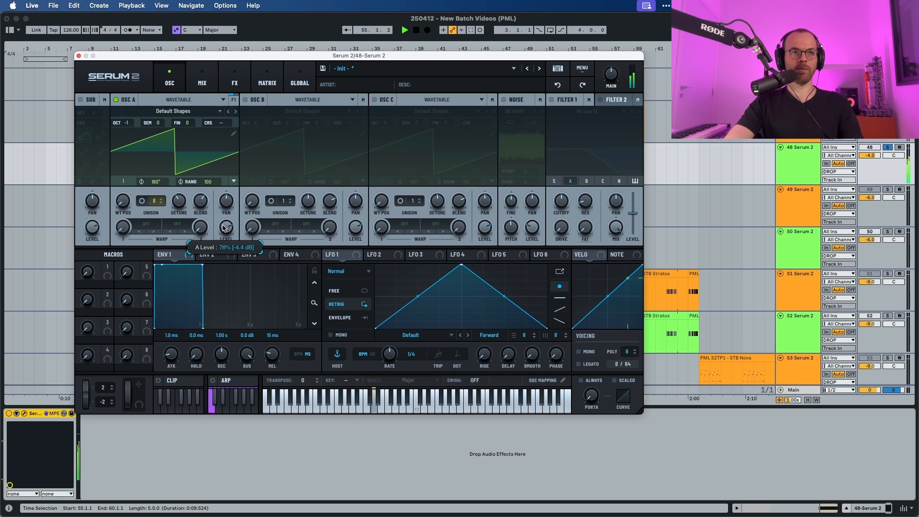
key(space)
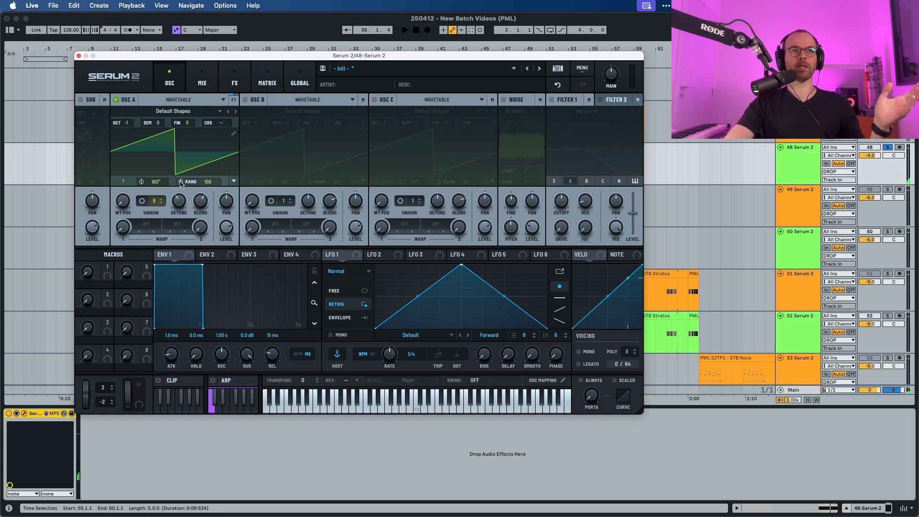
Enable Oscillator B and load the Basic Mg wavetable from the S2 Tables Analog category.
click(245, 99)
click(302, 111)
mouse_move(306, 121)
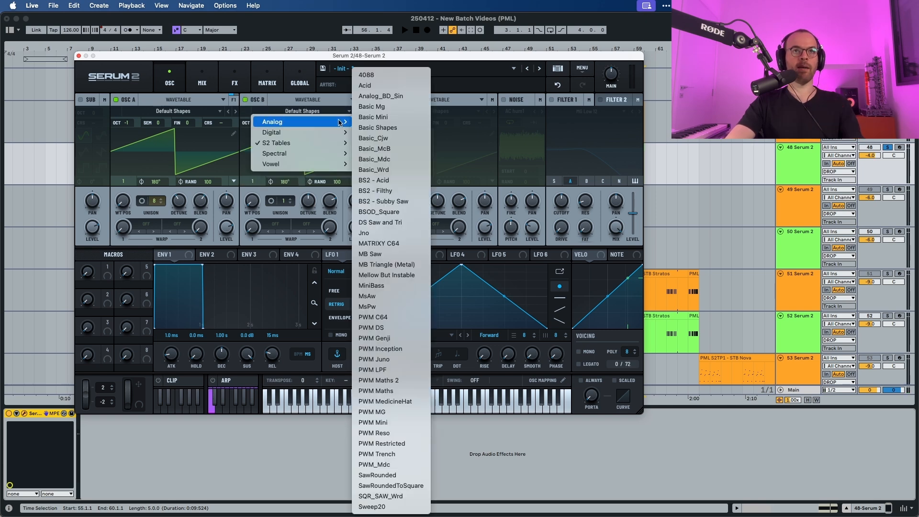
click(387, 111)
key(space)
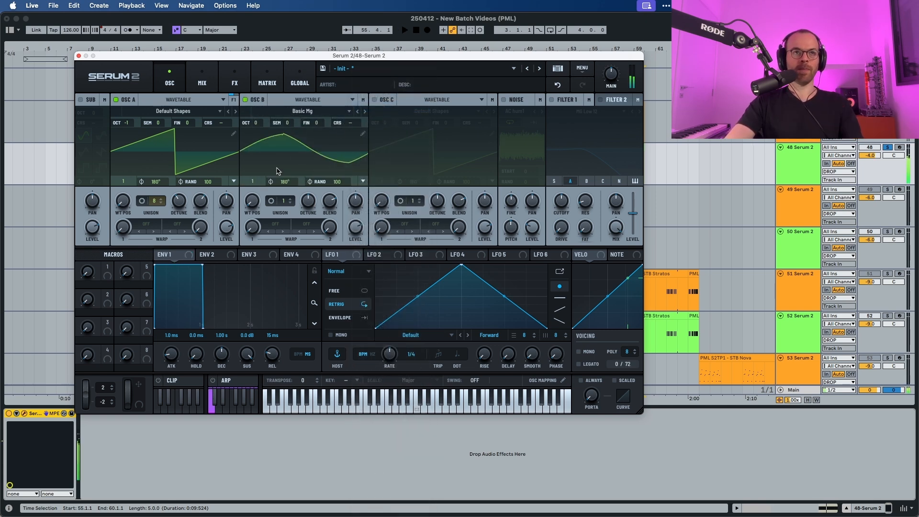
Set Oscillator B's wavetable position to 90.
key(space)
drag(252, 181, 266, 79)
key(space)
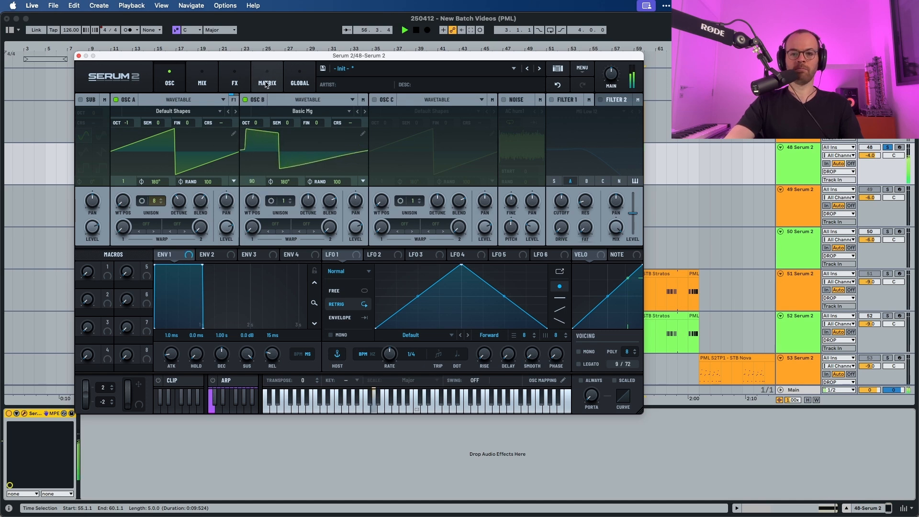
key(space)
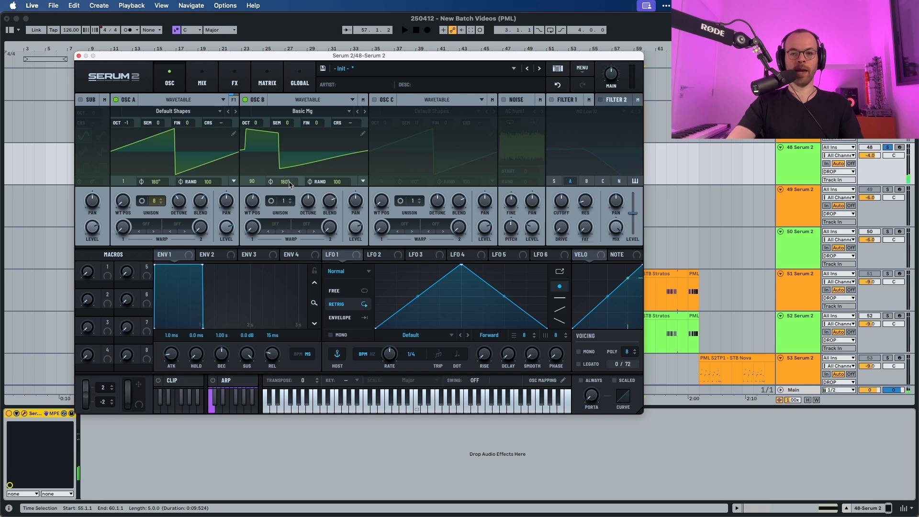
Set Oscillator B's unison to 2 voices and lower its detune.
click(290, 198)
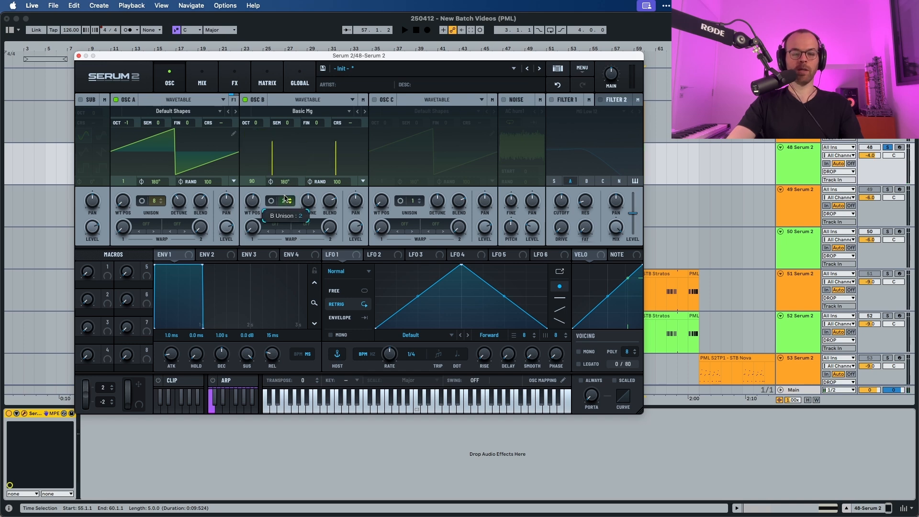
key(space)
key(space)
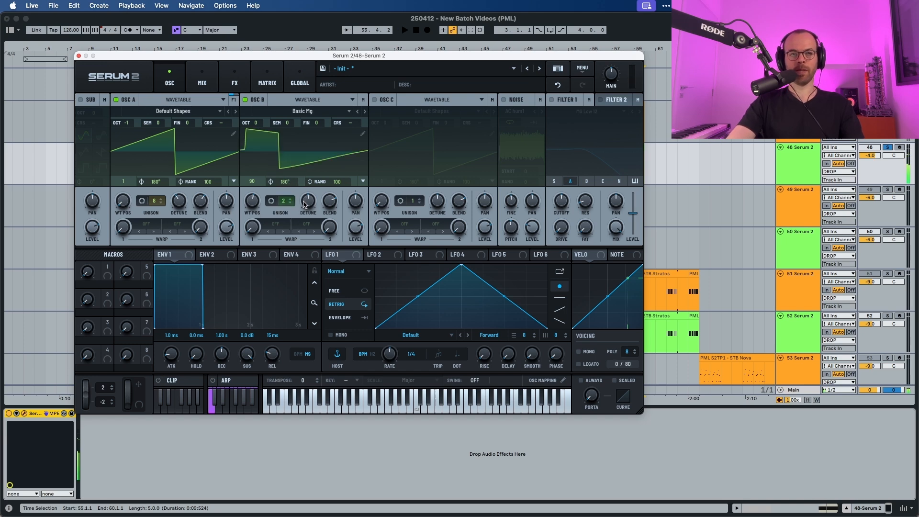
drag(307, 203, 302, 219)
key(space)
key(space)
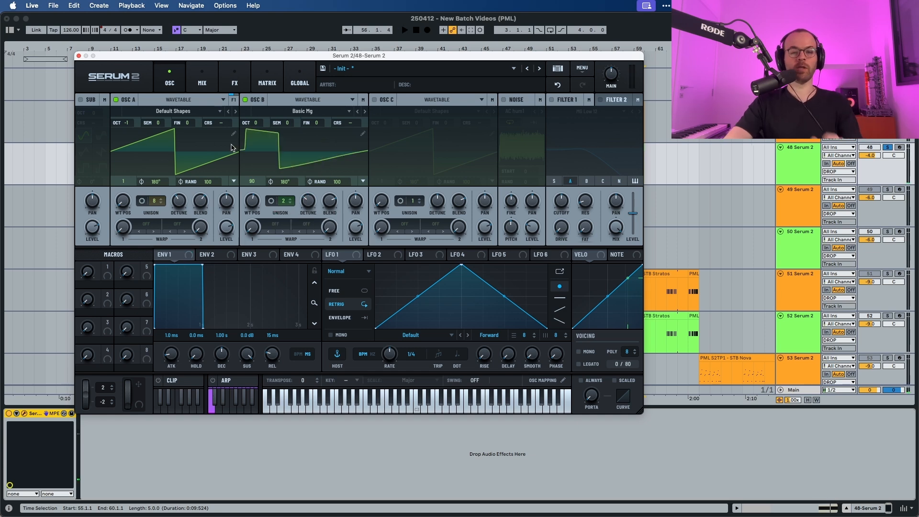
Switch Oscillator A off and back on to compare the layers.
click(116, 100)
key(space)
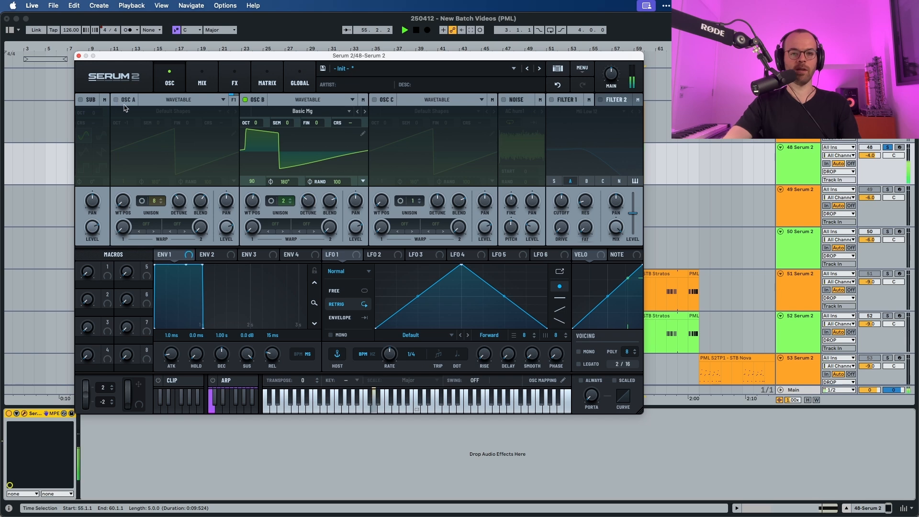
key(space)
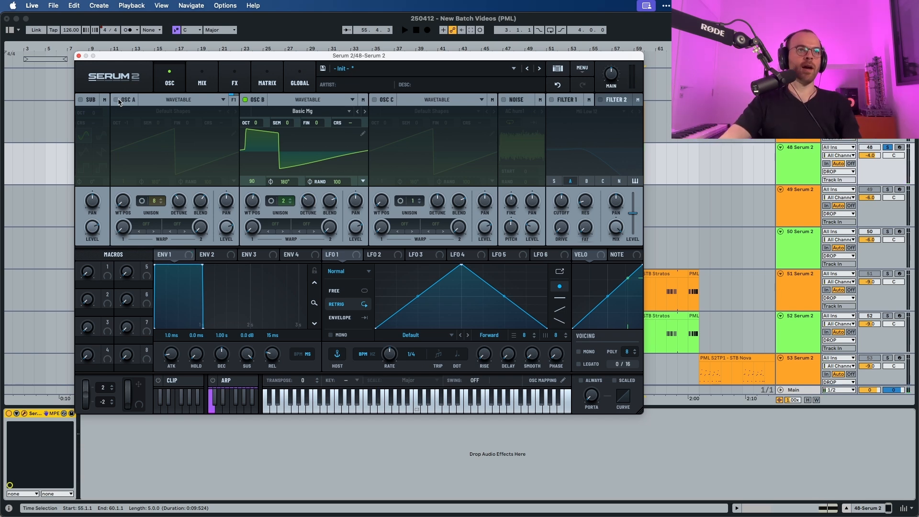
click(118, 100)
key(space)
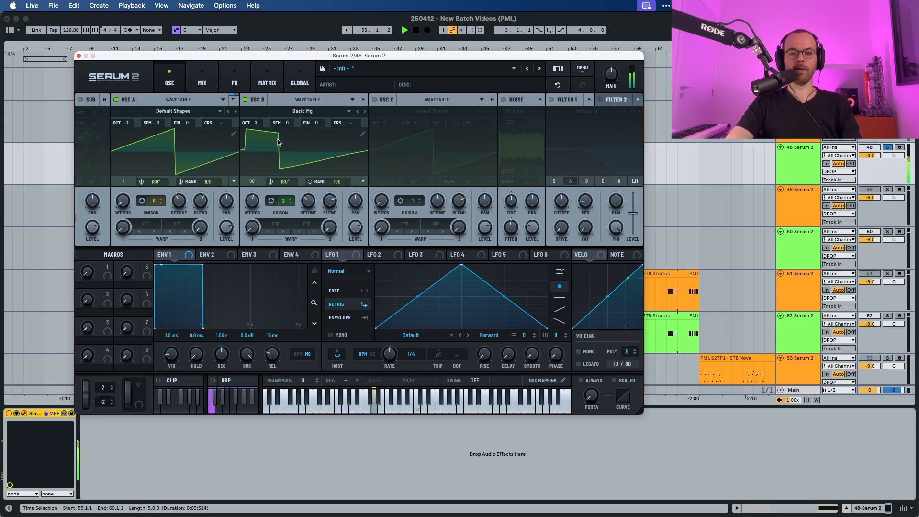
Lower Oscillator B's level to 36%.
key(space)
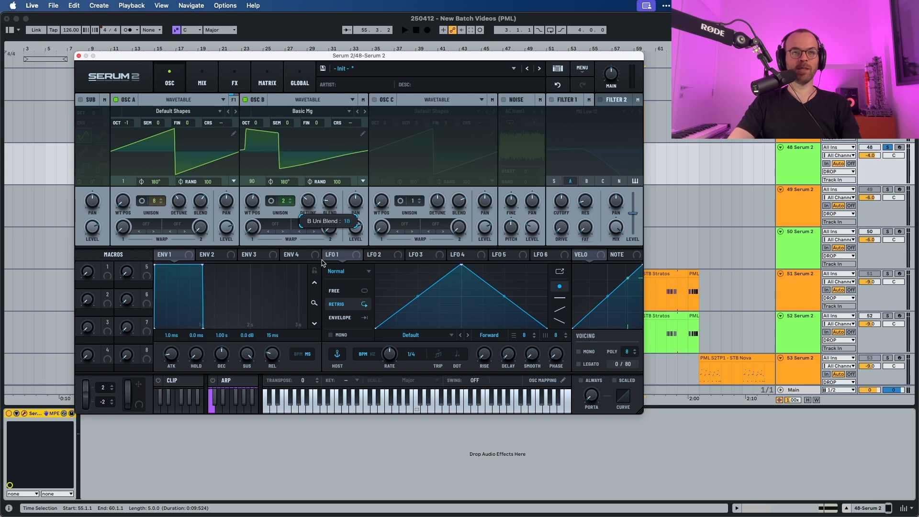
key(space)
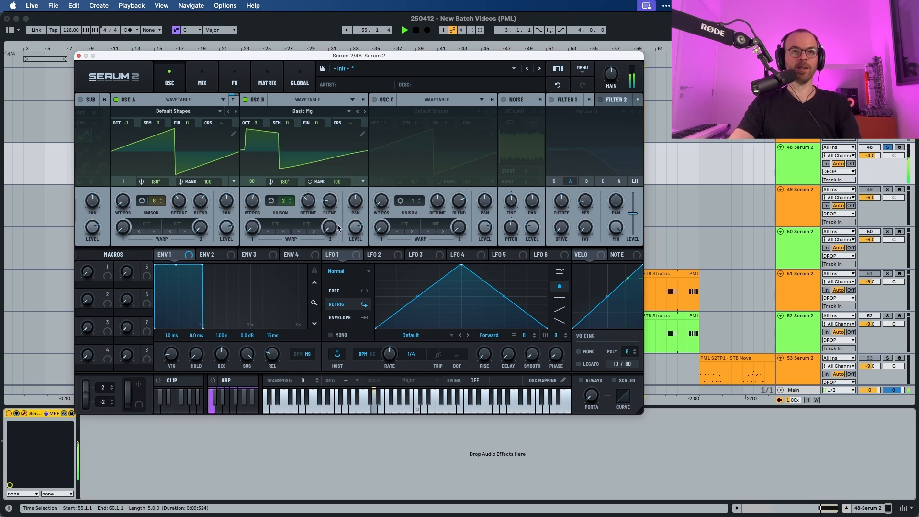
key(space)
drag(356, 231, 352, 267)
key(space)
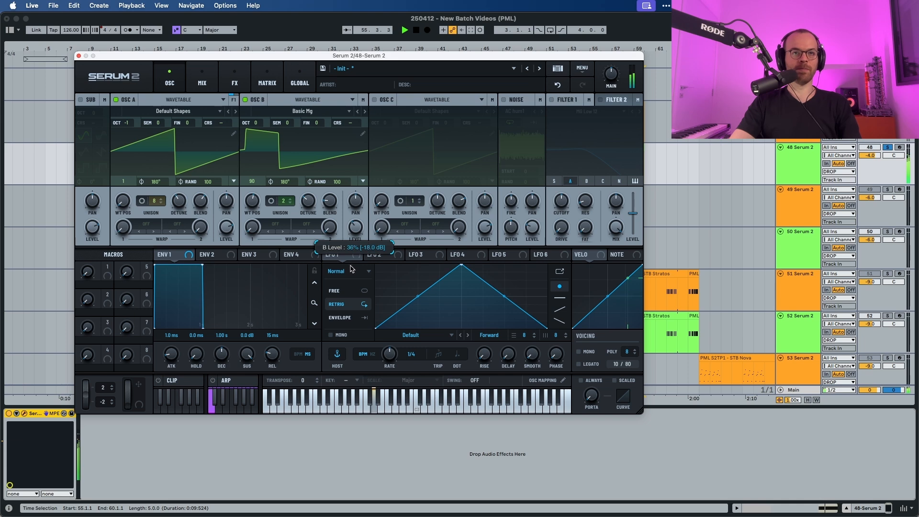
Switch LFO 1 to Free mode with a 2 bar rate.
key(space)
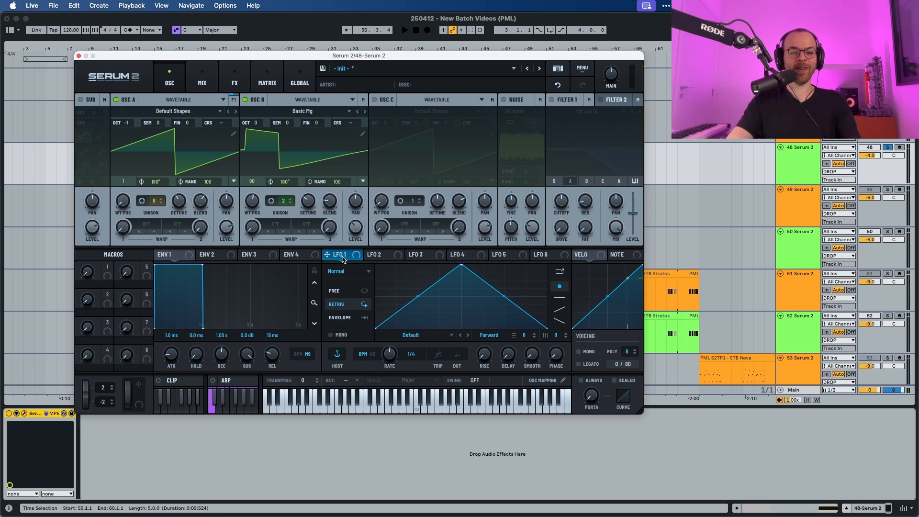
click(335, 291)
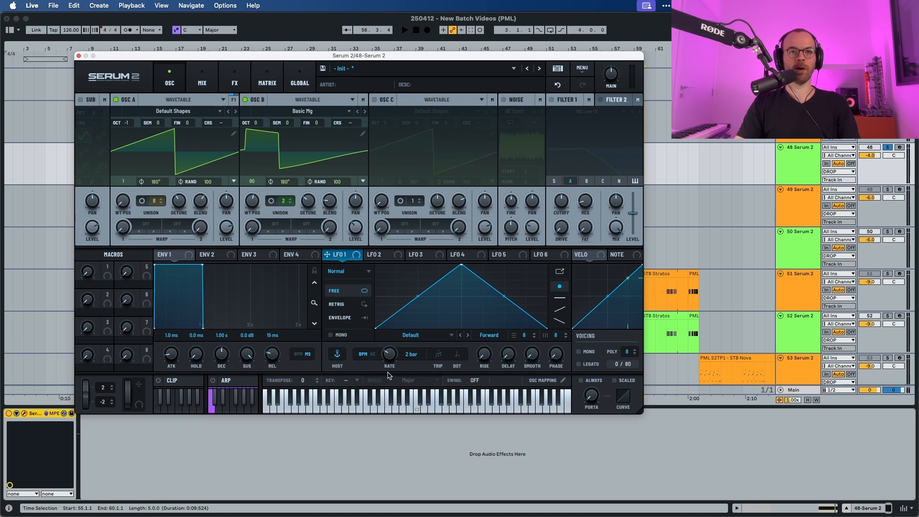
key(space)
Route LFO 1 to the coarse pitch of both Oscillator A and Oscillator B.
key(space)
drag(356, 255, 220, 125)
key(space)
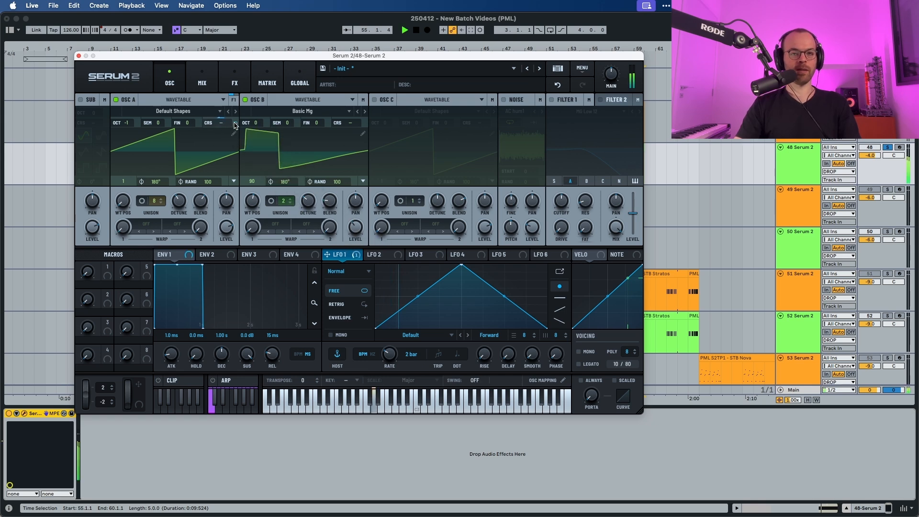
key(space)
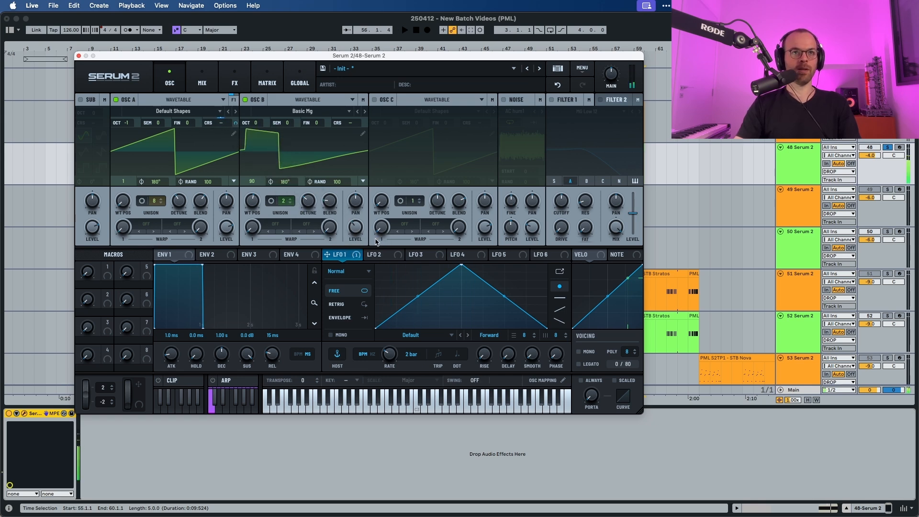
drag(353, 255, 343, 123)
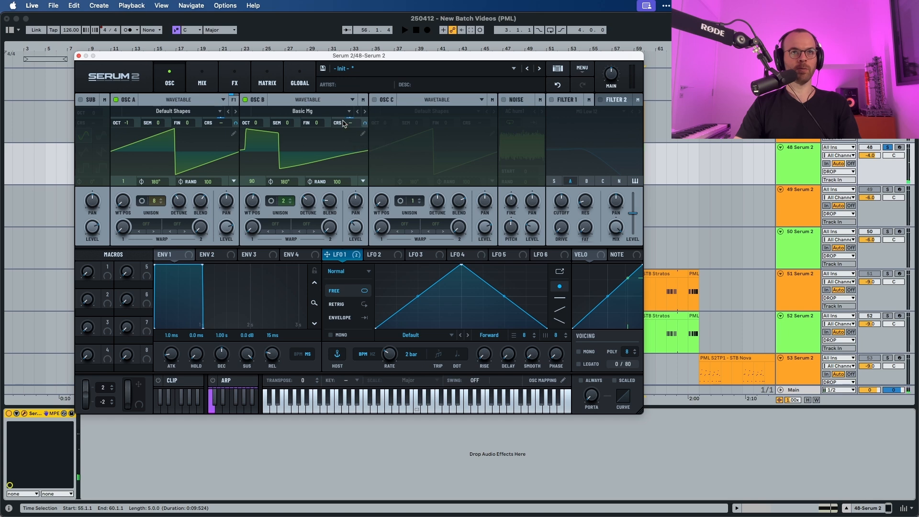
key(space)
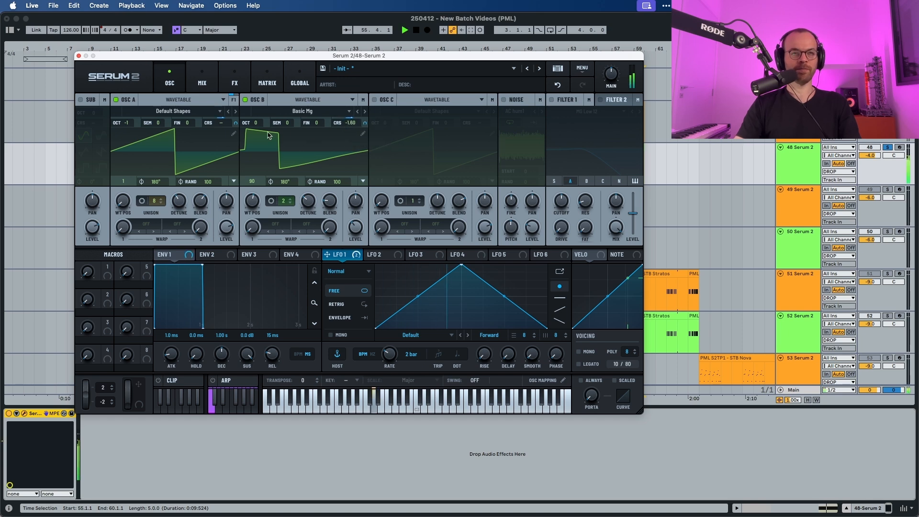
Increase LFO 1's modulation amount on Oscillator A's coarse pitch to 42% while auditioning the patch.
key(space)
mouse_move(235, 123)
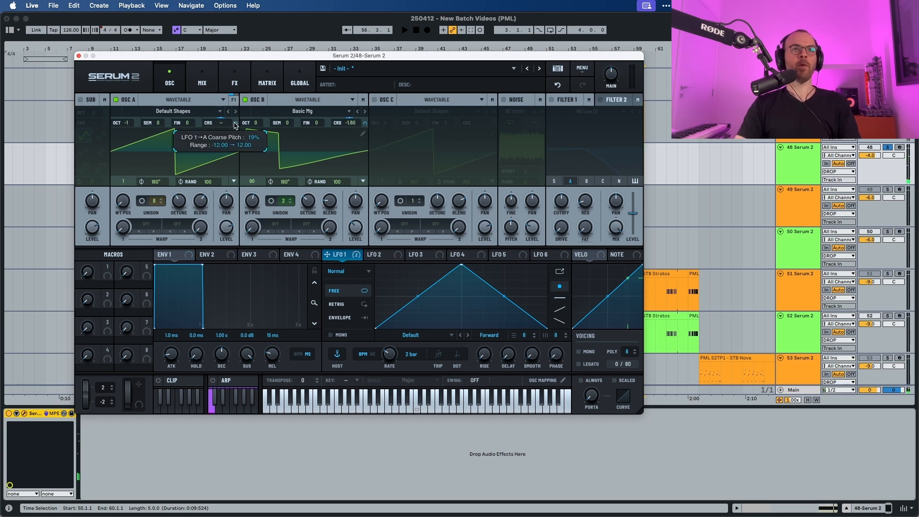
key(space)
drag(235, 108, 236, 100)
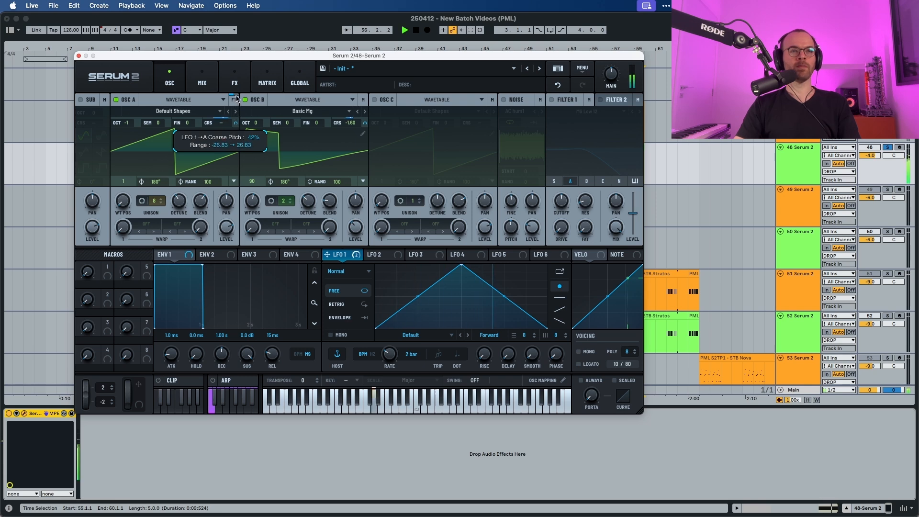
Reduce LFO 1's modulation amount on Oscillator B's coarse pitch to 24%.
key(space)
mouse_move(367, 119)
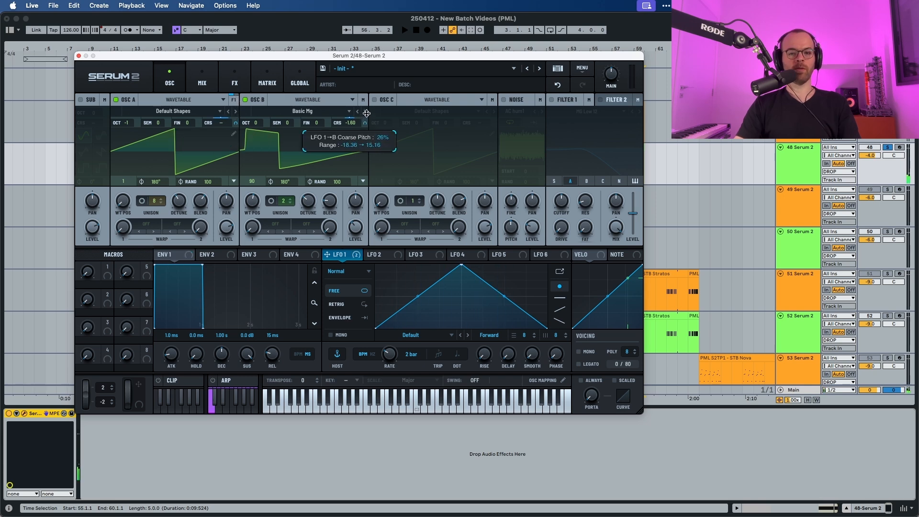
key(space)
drag(366, 110, 366, 118)
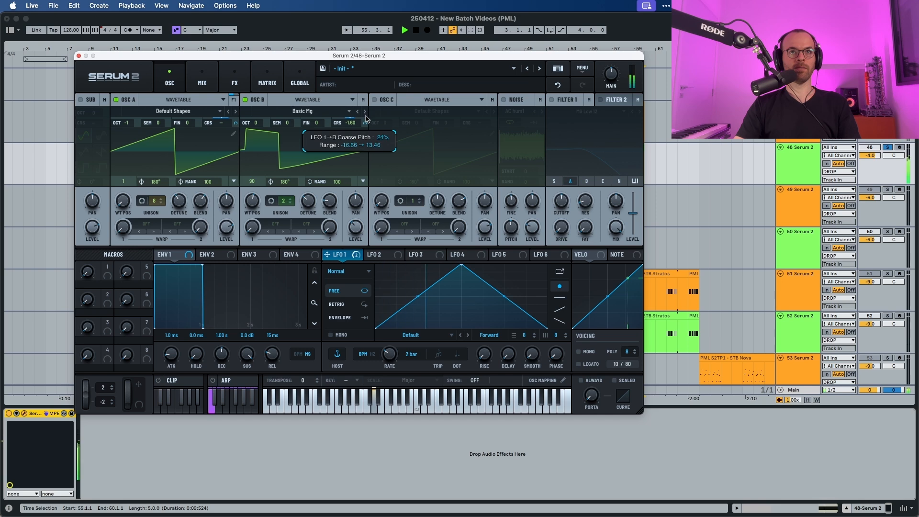
key(space)
double_click(353, 123)
click(364, 127)
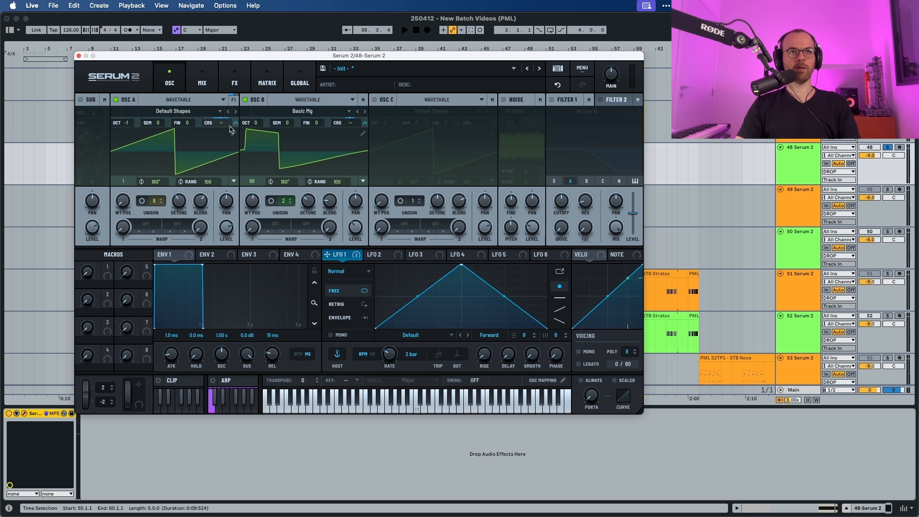
Reshape LFO 1 by raising its start point and adding a point that holds it flat before the rise.
key(space)
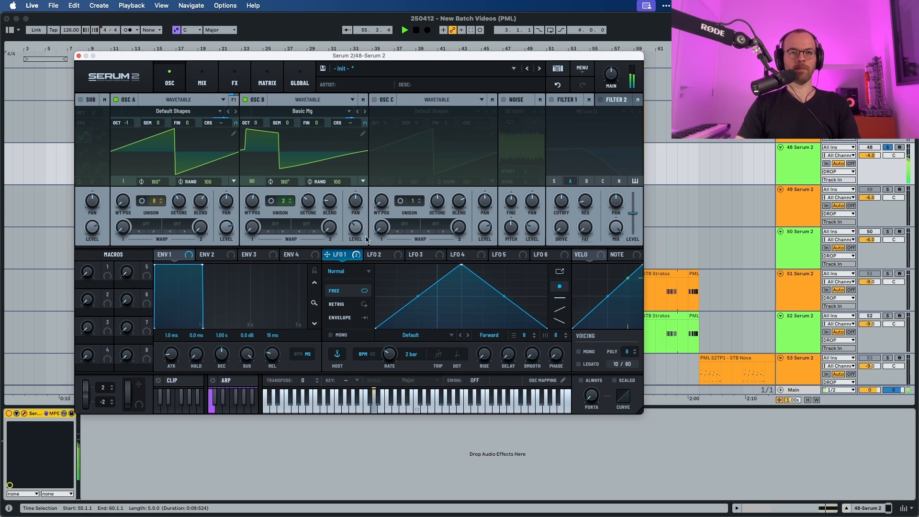
key(space)
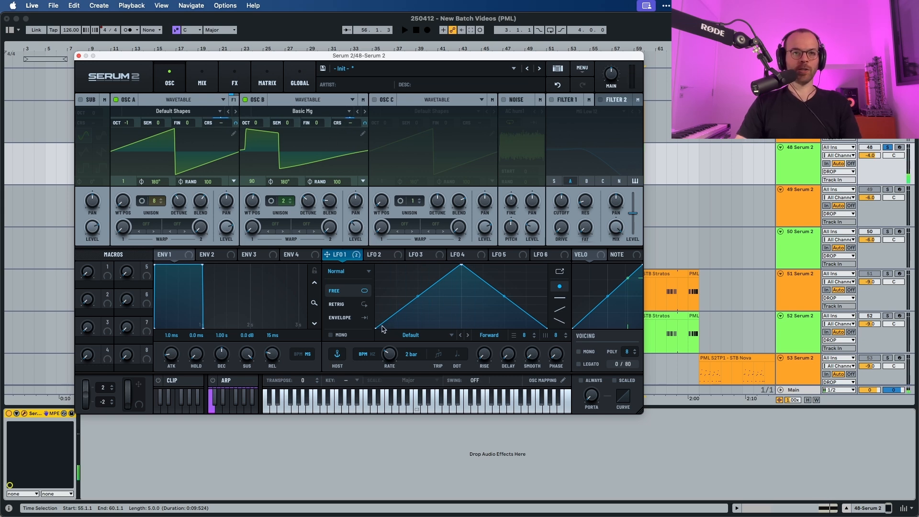
drag(376, 325, 387, 293)
key(space)
key(space)
double_click(416, 288)
drag(416, 288, 417, 296)
Bend LFO 1's rising segment into a curve and add a point extending the peak into a plateau.
key(space)
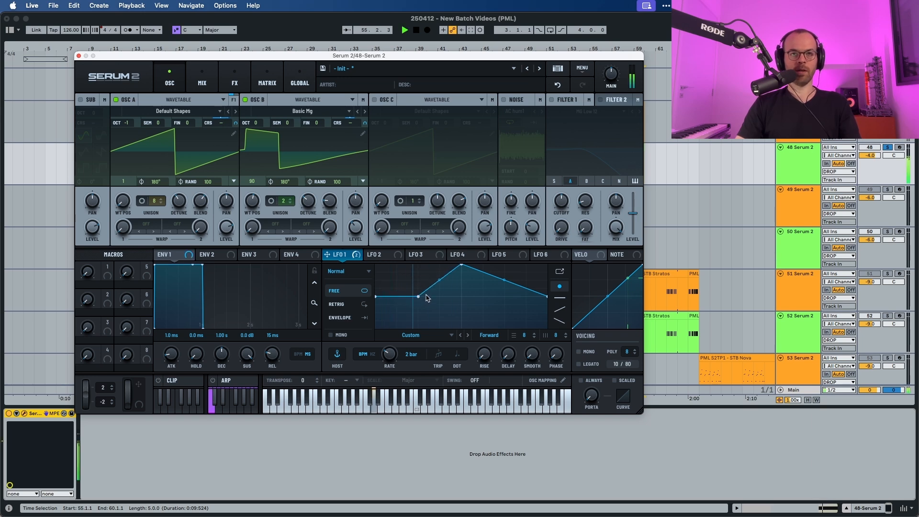
key(space)
drag(439, 280, 439, 292)
key(space)
key(space)
double_click(511, 274)
drag(511, 274, 507, 263)
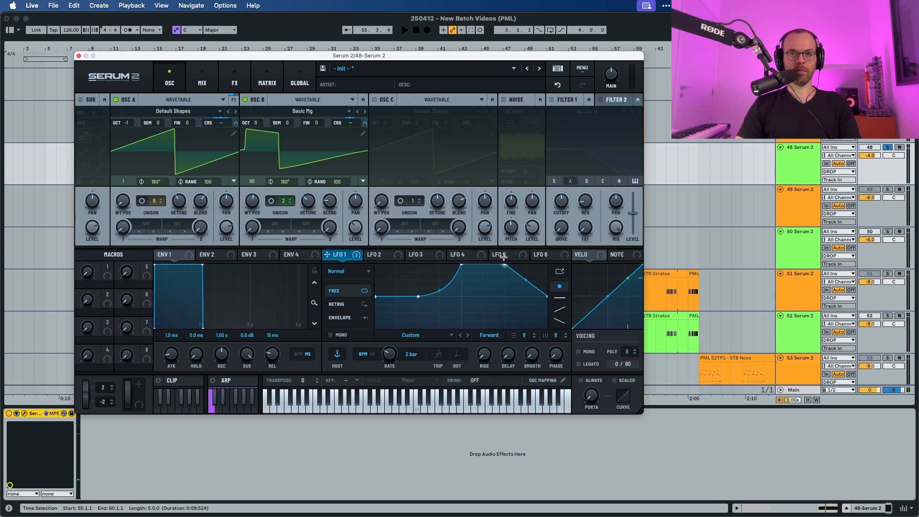
Add a point near the end of LFO 1 to hold the peak before the drop, auditioning the result.
key(space)
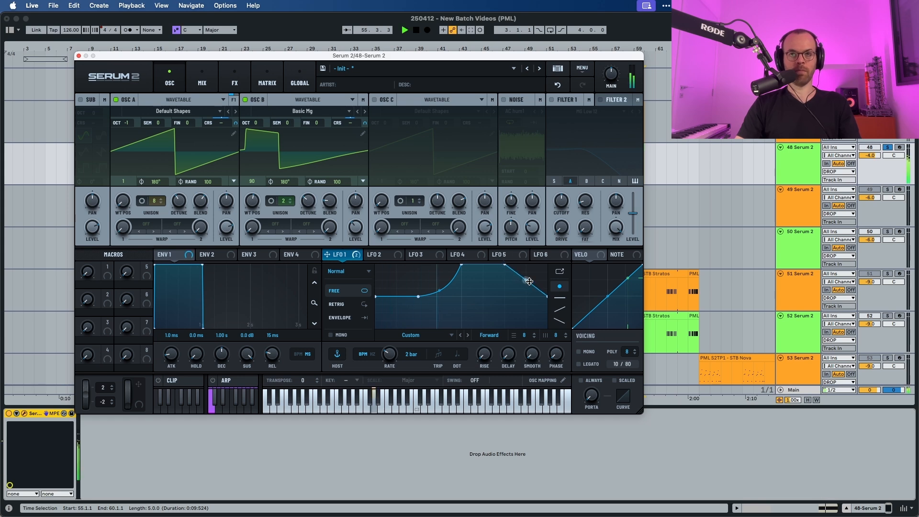
double_click(542, 276)
drag(542, 276, 541, 269)
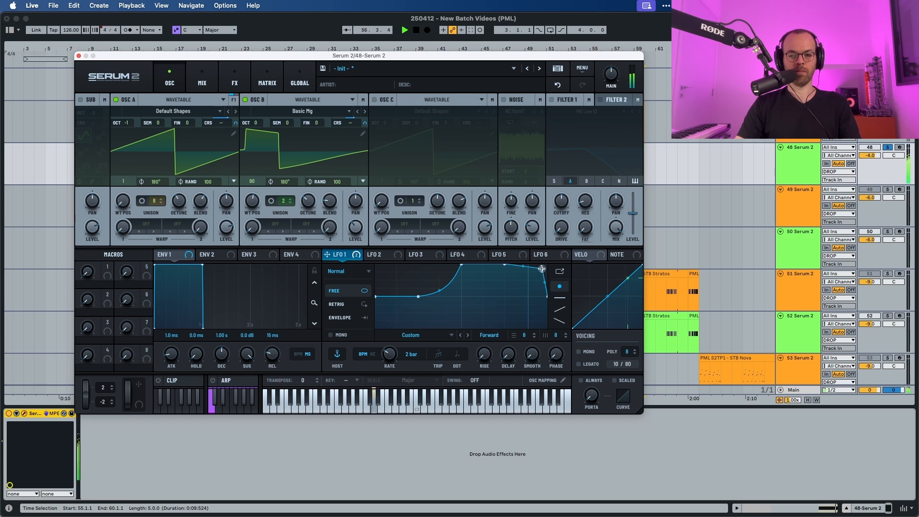
key(space)
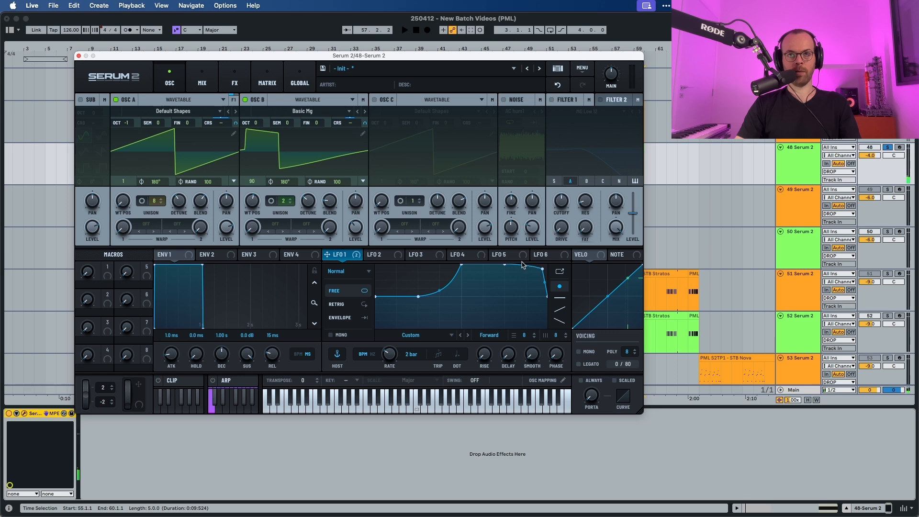
key(space)
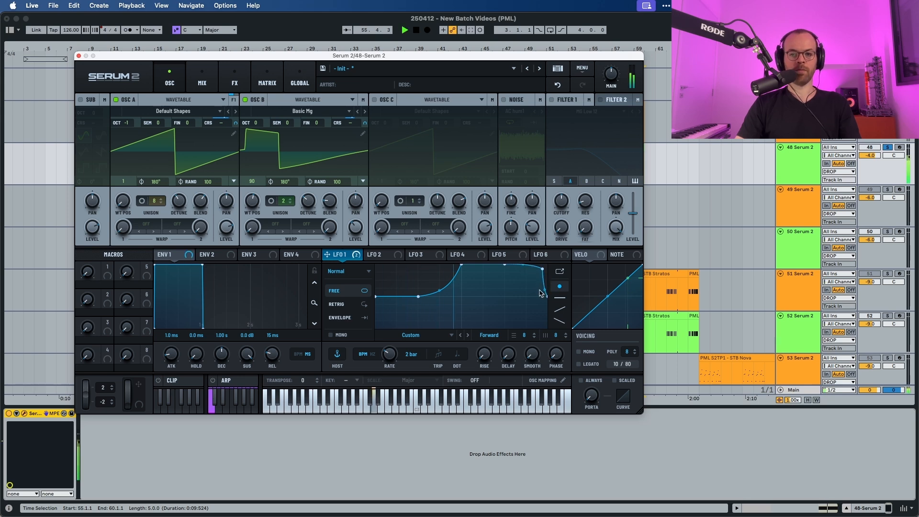
key(space)
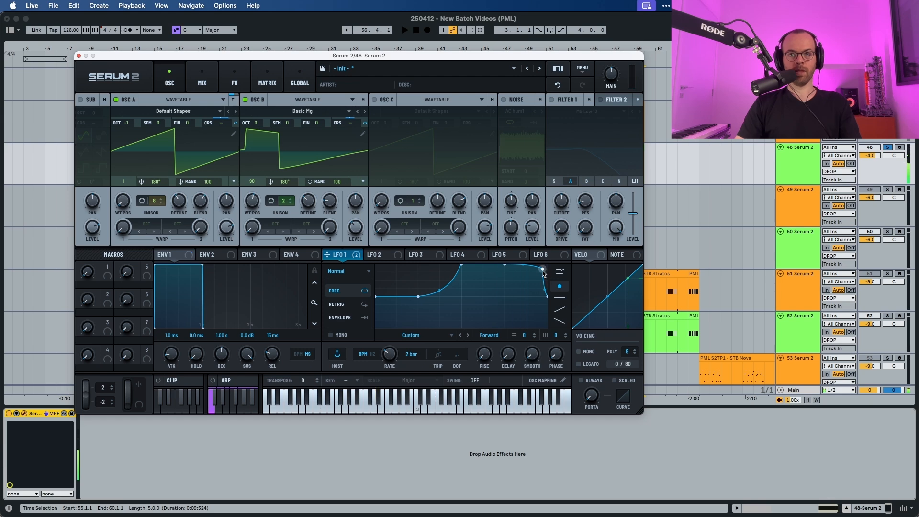
key(space)
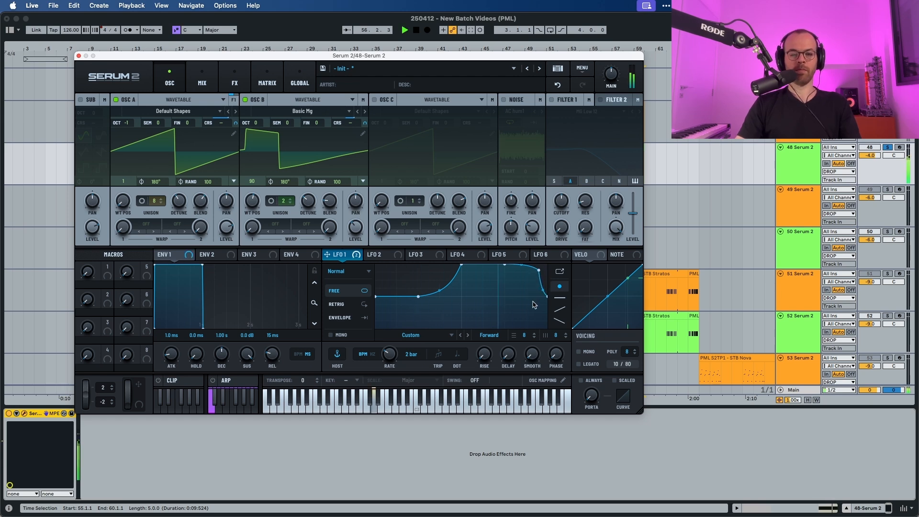
key(space)
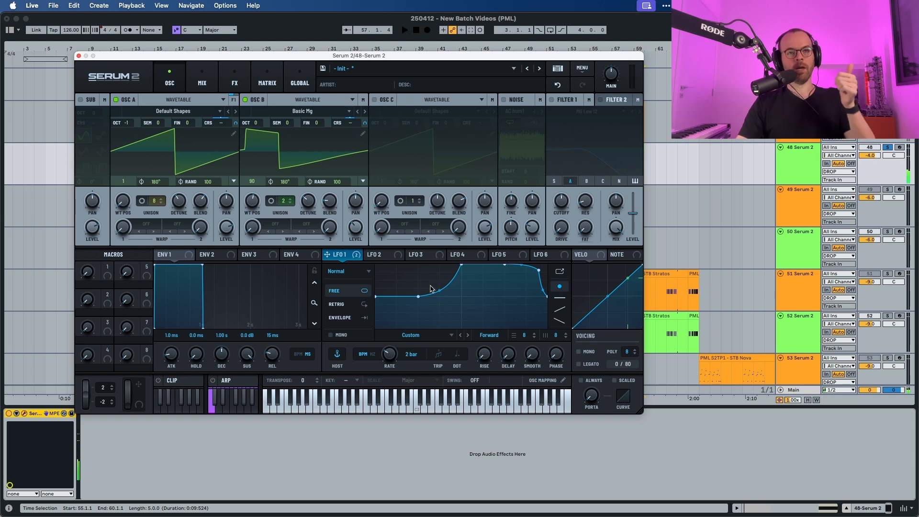
Open LFO 2 and switch it to Free mode with a 2 bar rate.
click(382, 255)
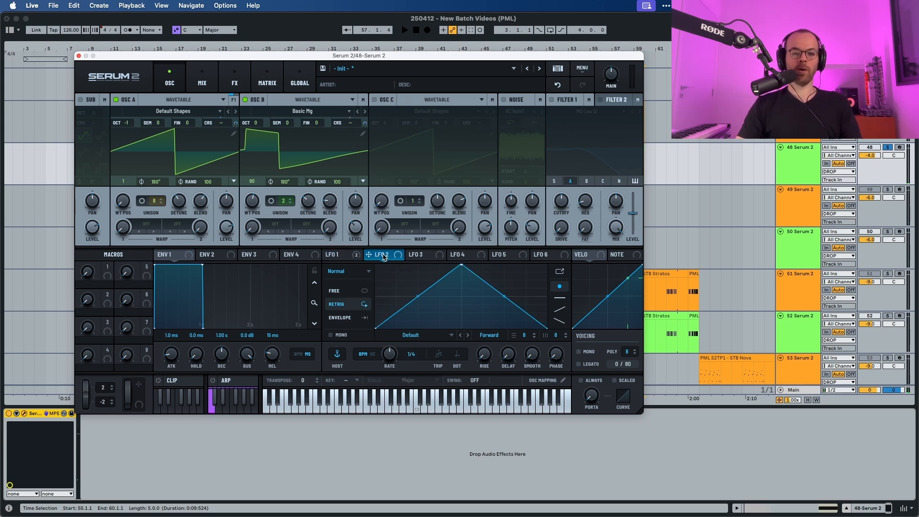
click(339, 291)
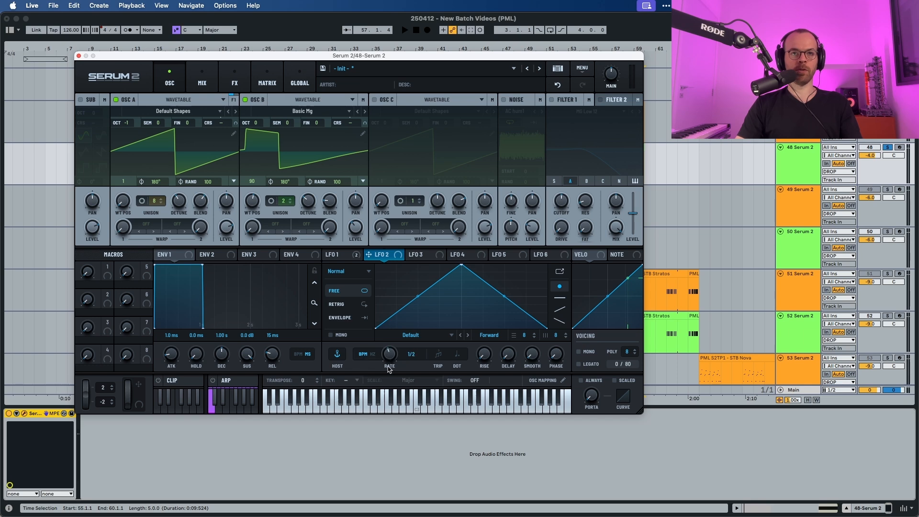
key(space)
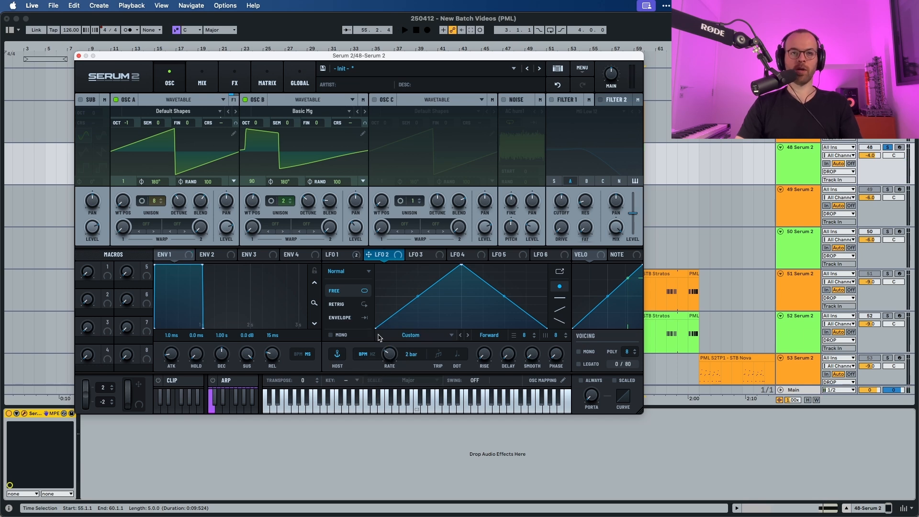
Reshape LFO 2 into an inverted triangle that dips in the middle.
drag(379, 328, 354, 239)
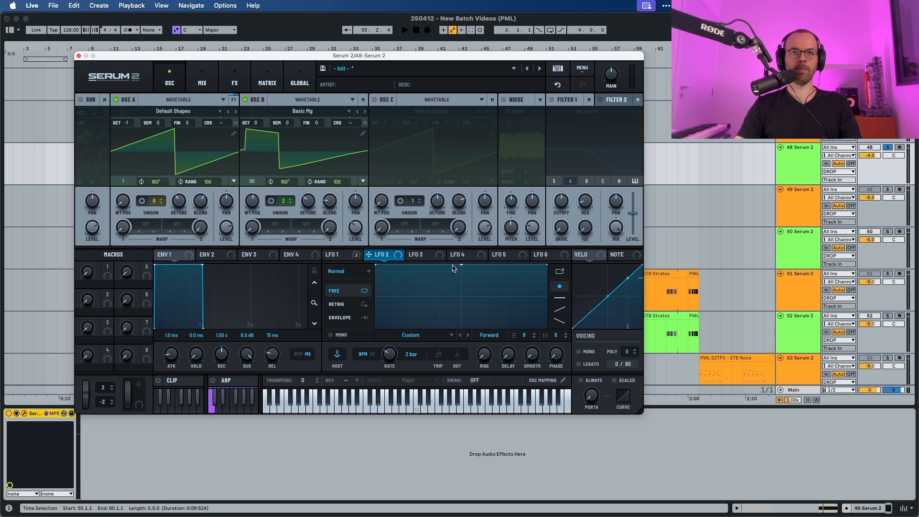
drag(458, 265, 461, 344)
key(space)
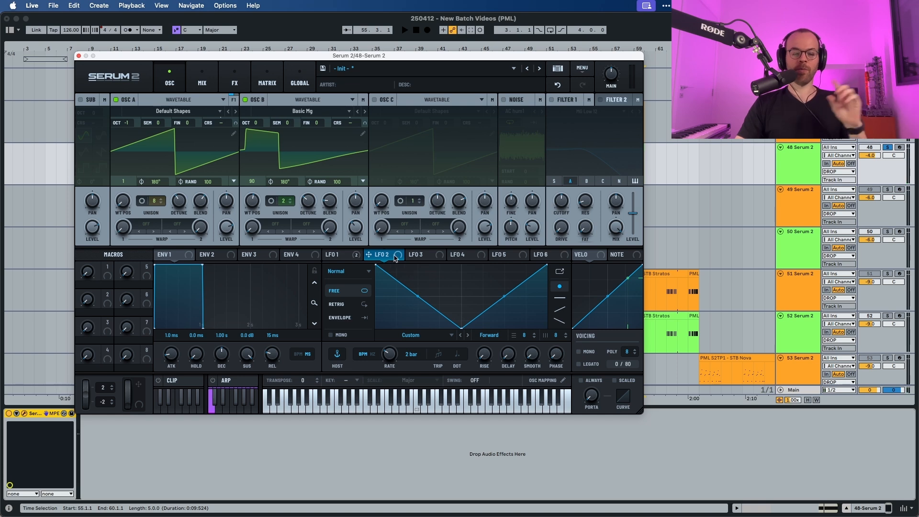
Route LFO 2 to Oscillator B's wavetable position and audition it.
drag(401, 258, 248, 187)
mouse_move(245, 192)
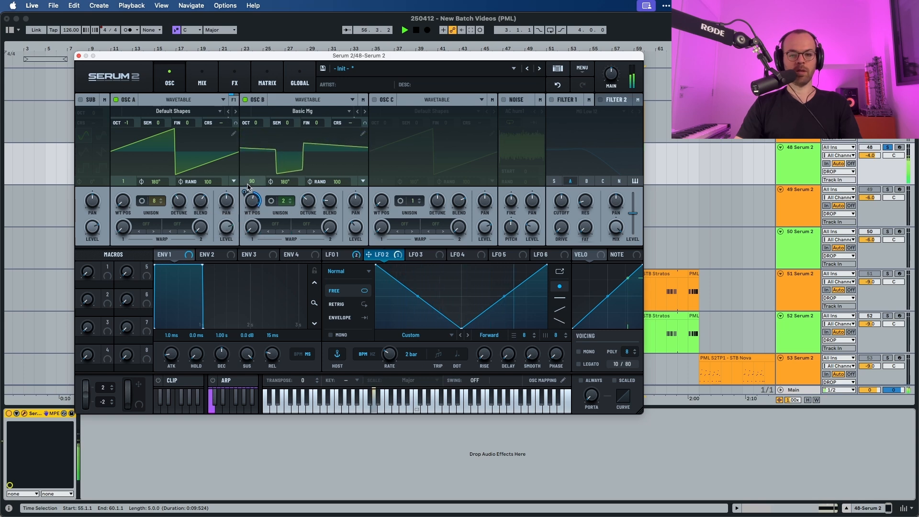
key(space)
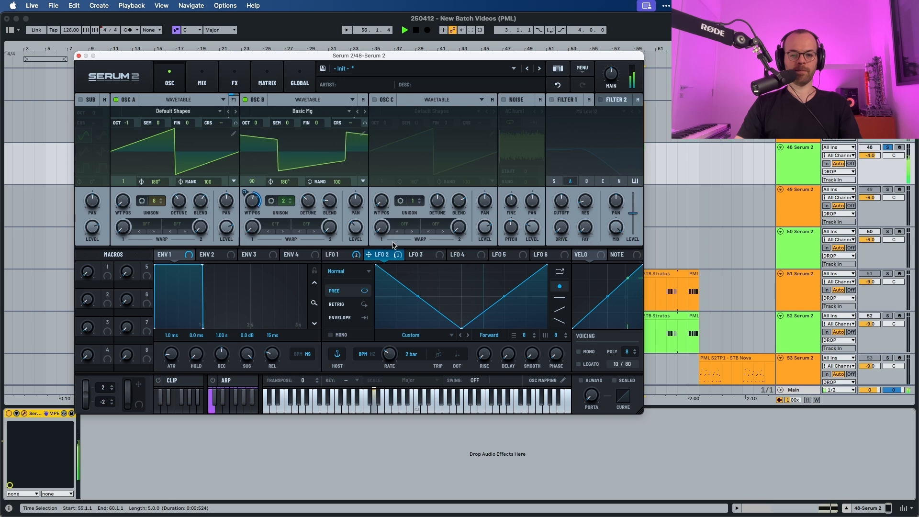
key(space)
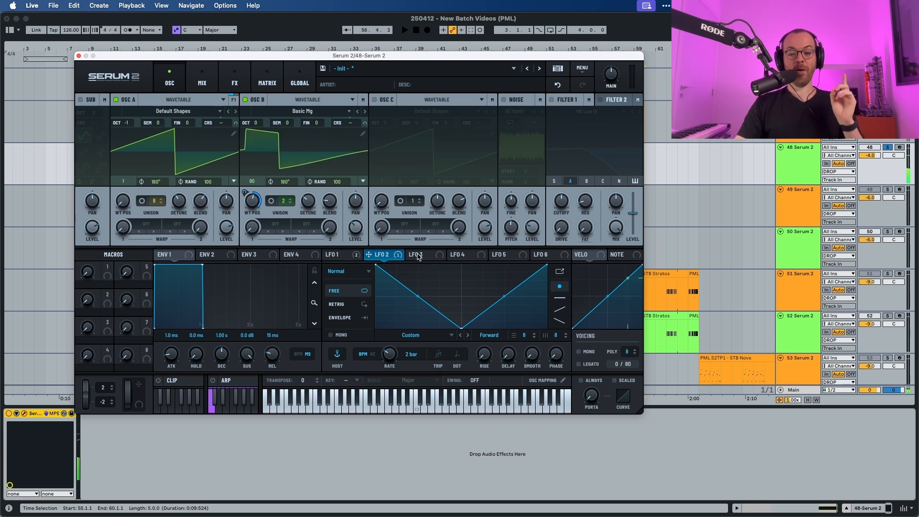
Switch LFO 3 to Free mode and route it to Oscillator A's pan, auditioning the result.
click(415, 254)
click(338, 293)
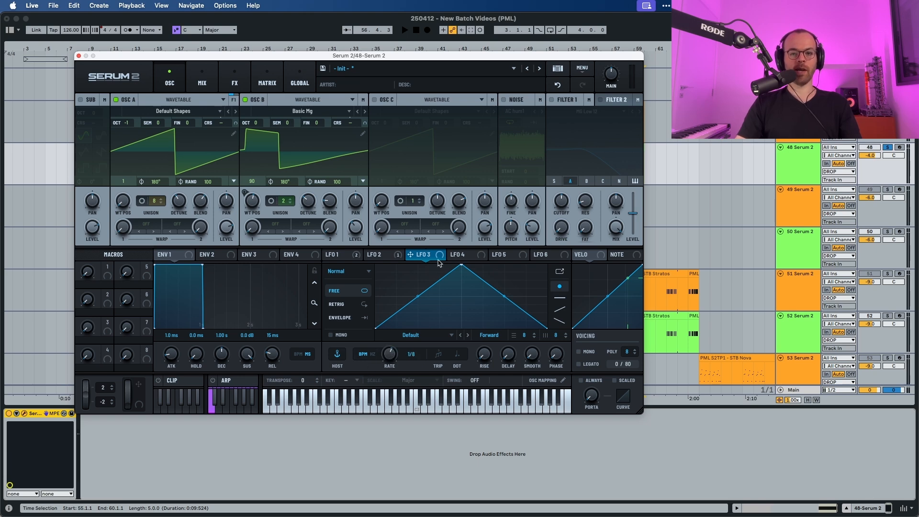
drag(426, 259, 217, 212)
key(space)
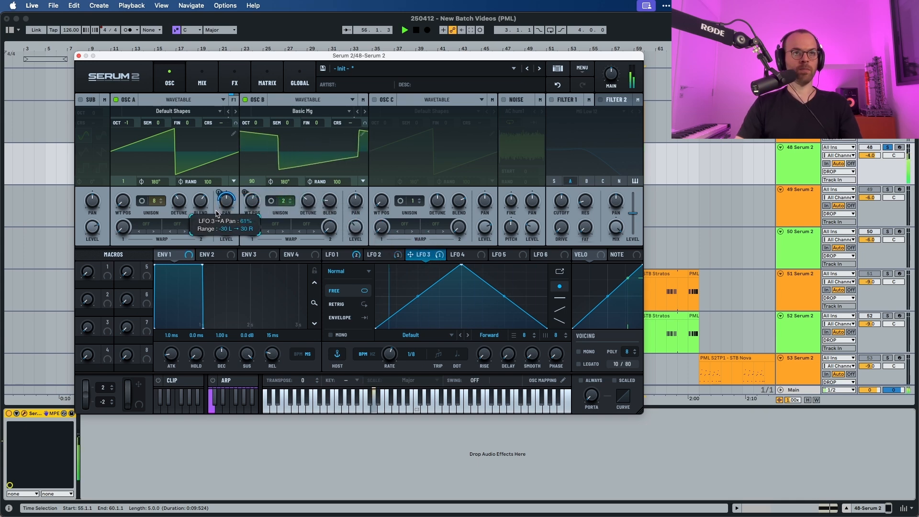
key(space)
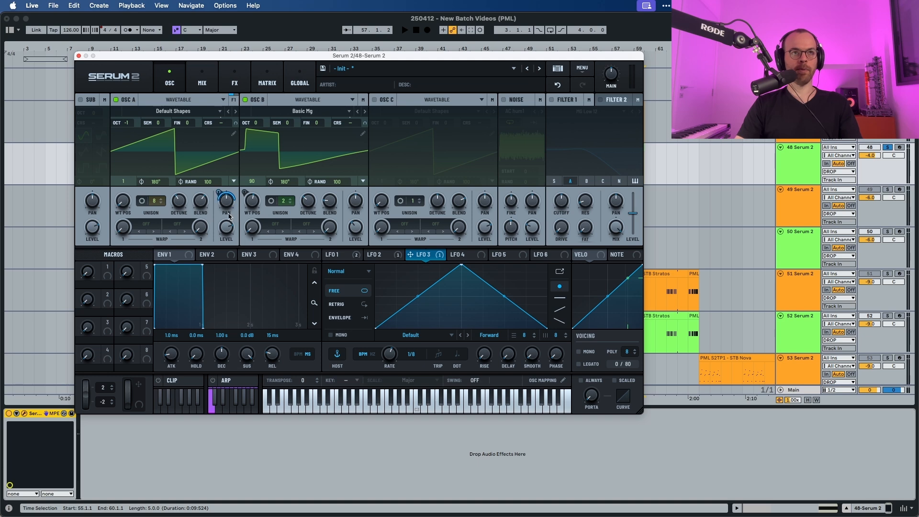
key(space)
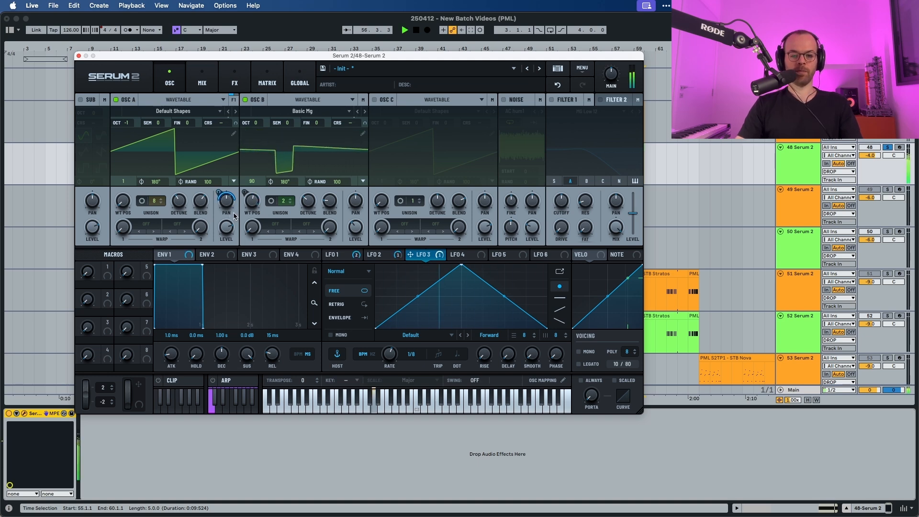
key(space)
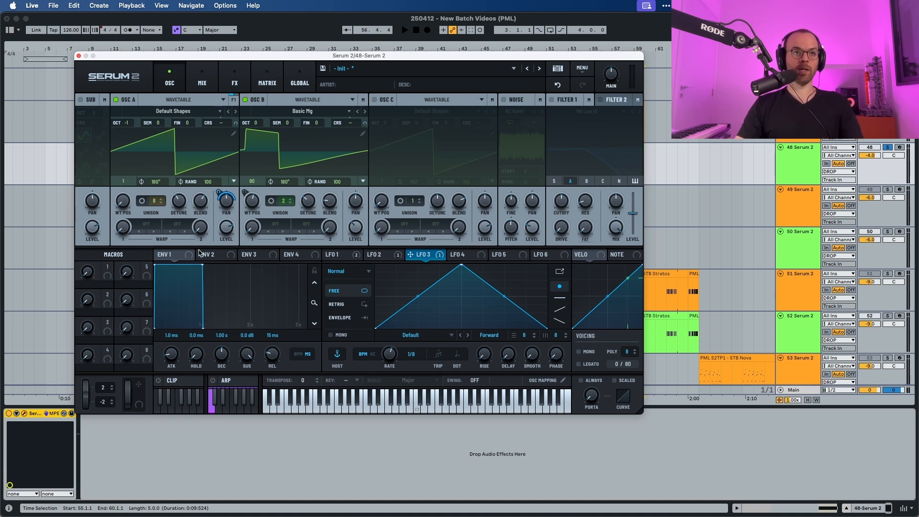
Set Envelope 2's attack to 577 ms and route it to Oscillator A's unison detune.
click(216, 254)
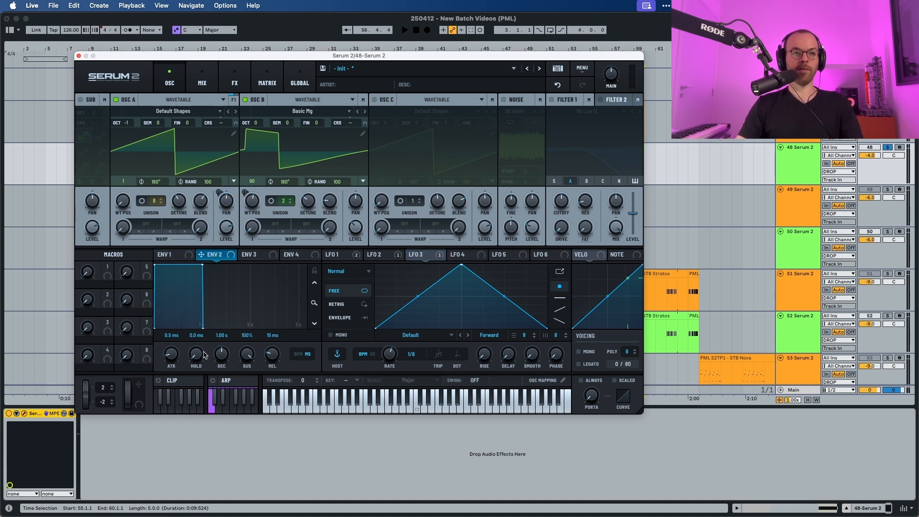
drag(172, 346, 175, 327)
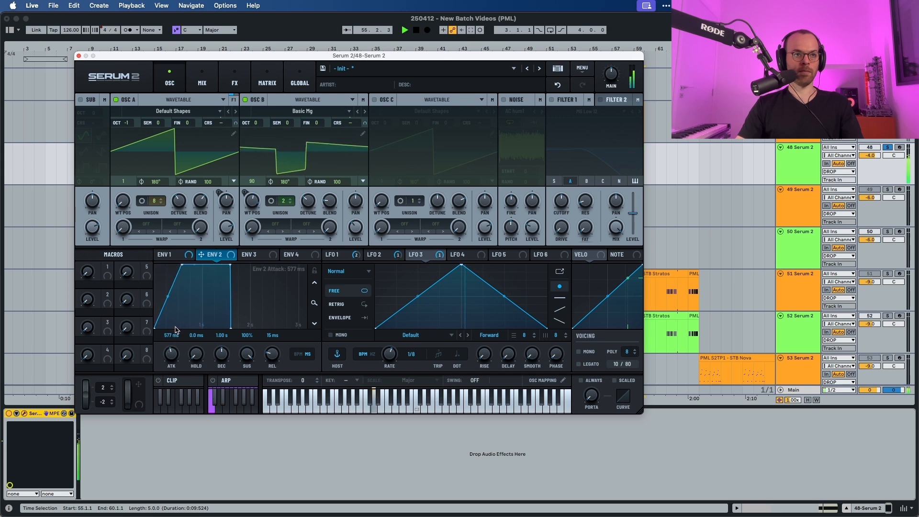
drag(230, 256, 171, 193)
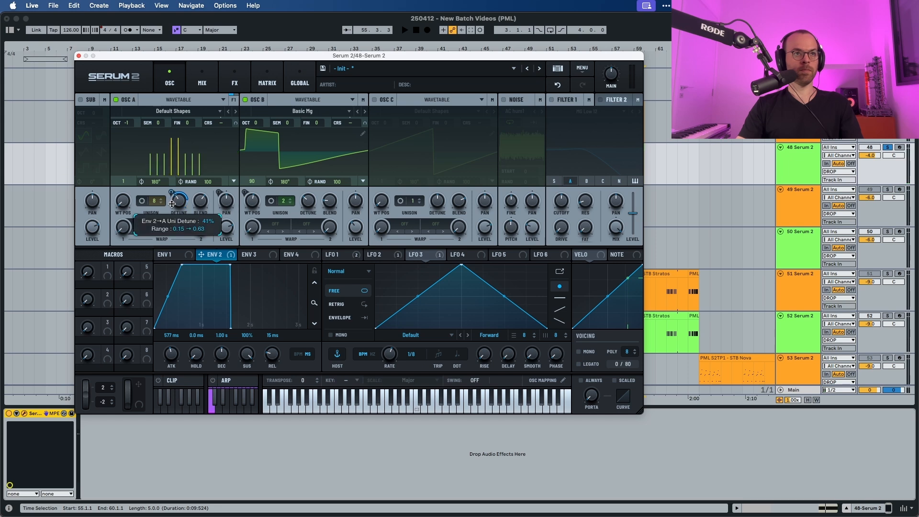
Set Envelope 2's decay to 5.00 s while auditioning the patch.
key(space)
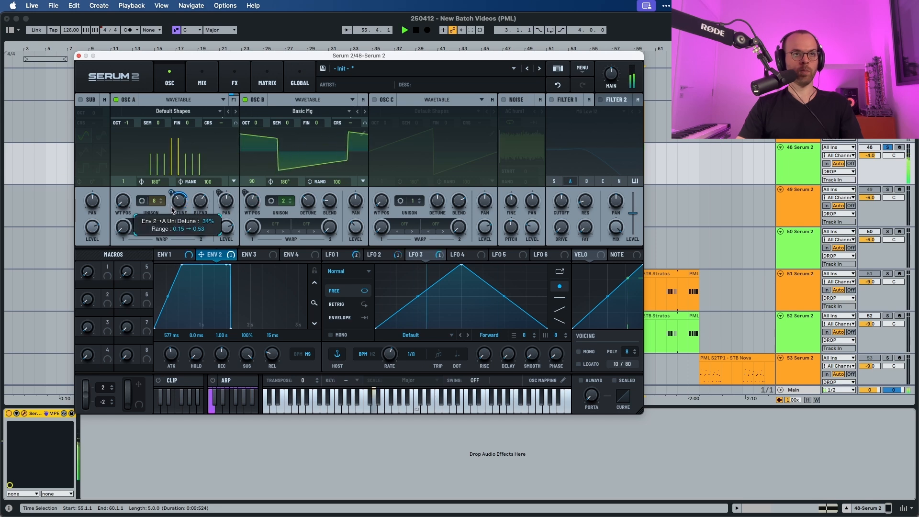
key(space)
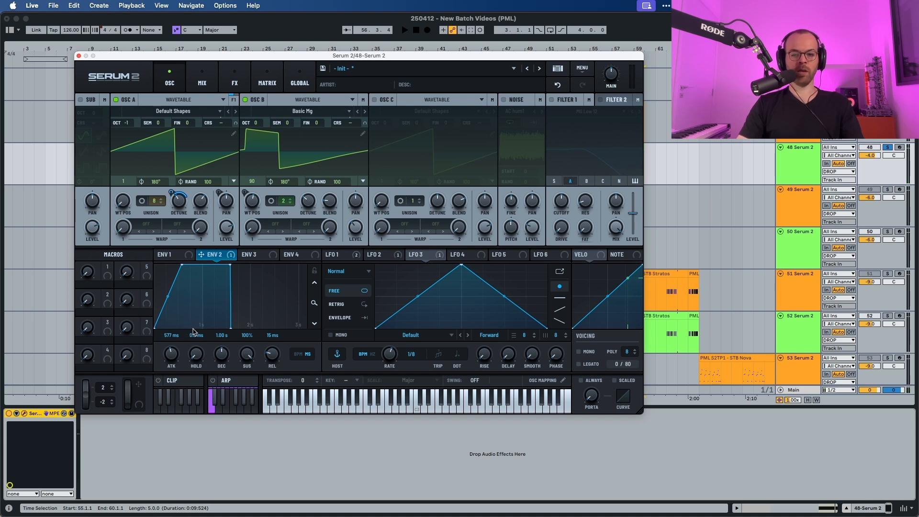
drag(222, 355, 223, 343)
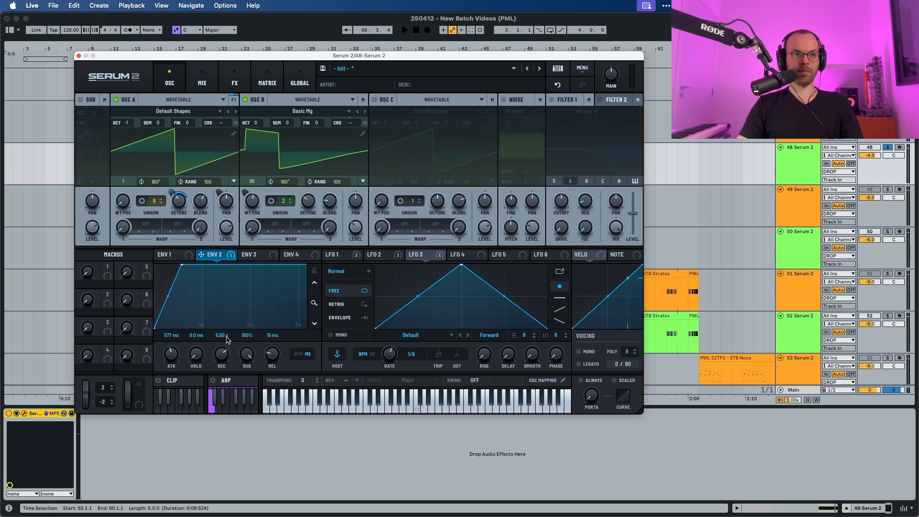
Set Envelope 2's decay to 4.65 s while auditioning the patch.
key(space)
drag(227, 341, 251, 488)
key(space)
key(space)
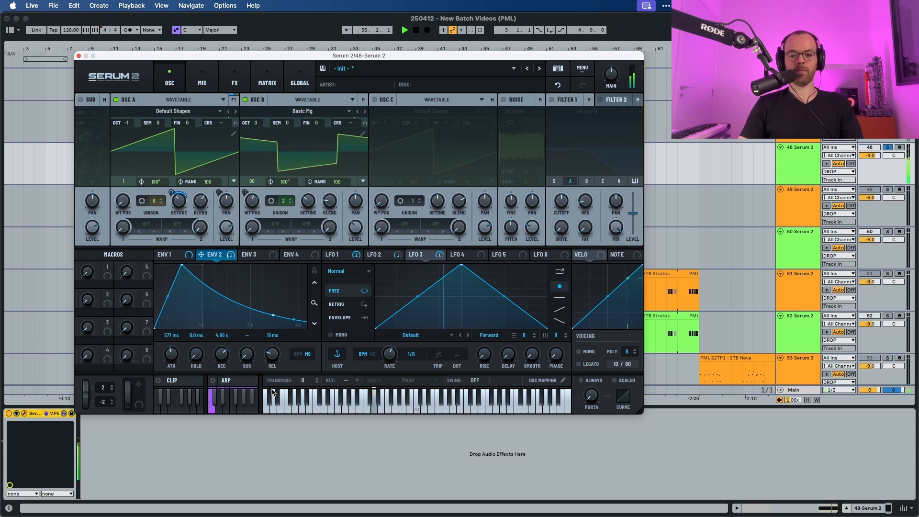
key(space)
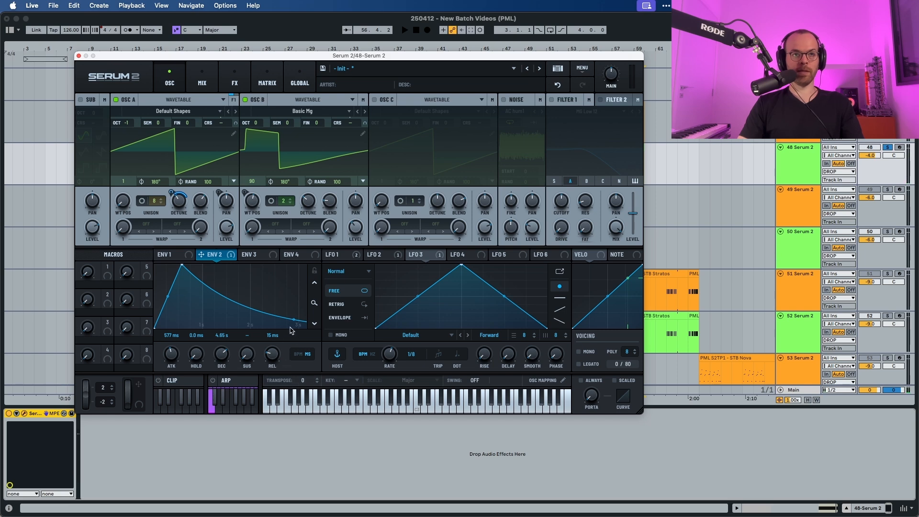
Adjust the curvature of Envelope 2's decay slope and audition the result.
drag(293, 319, 293, 315)
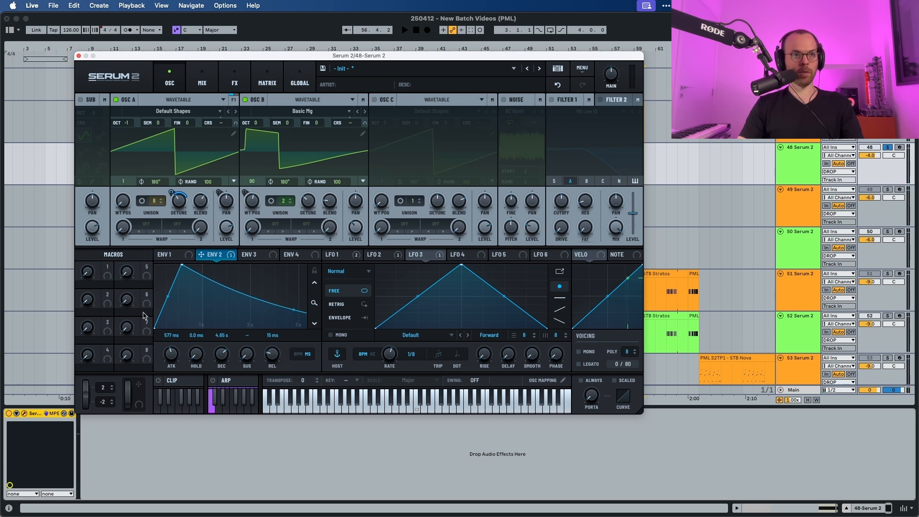
key(space)
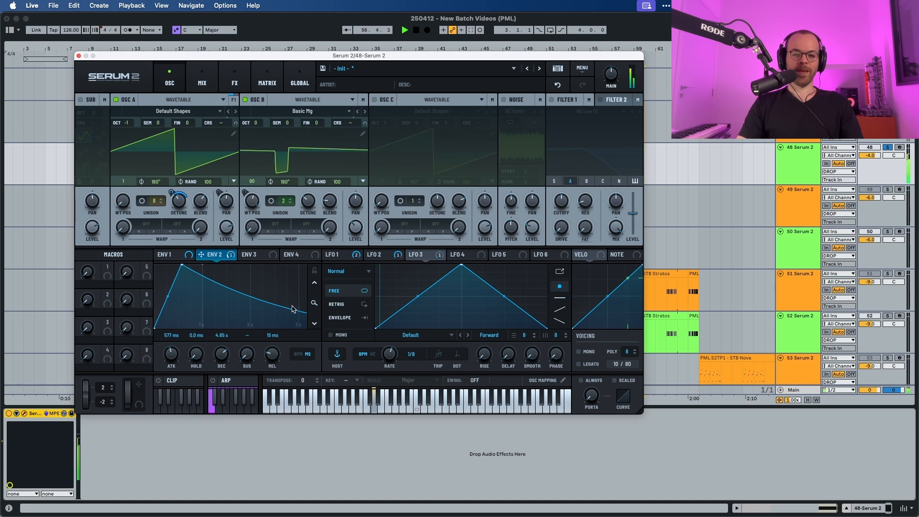
key(space)
Enable the Noise oscillator and load the AlphaNz sample from the Analog category, auditioning it.
click(504, 100)
click(514, 111)
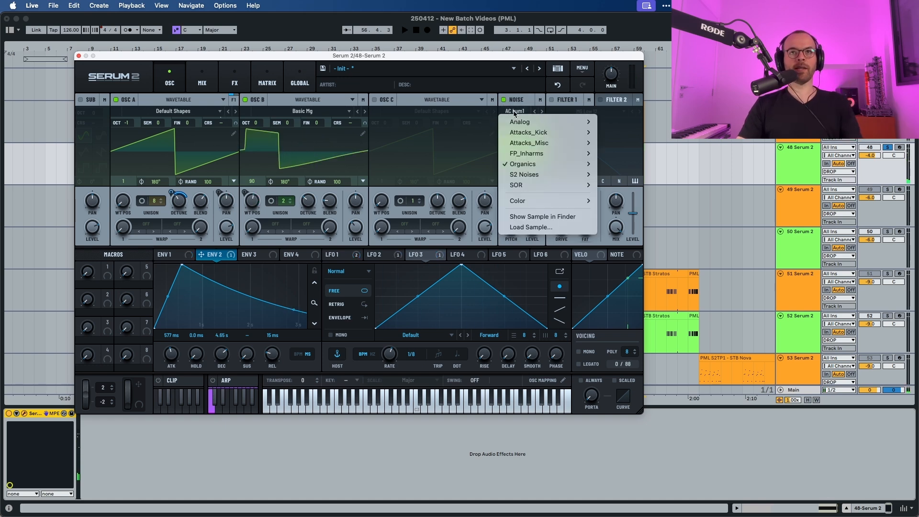
mouse_move(565, 122)
click(619, 121)
key(space)
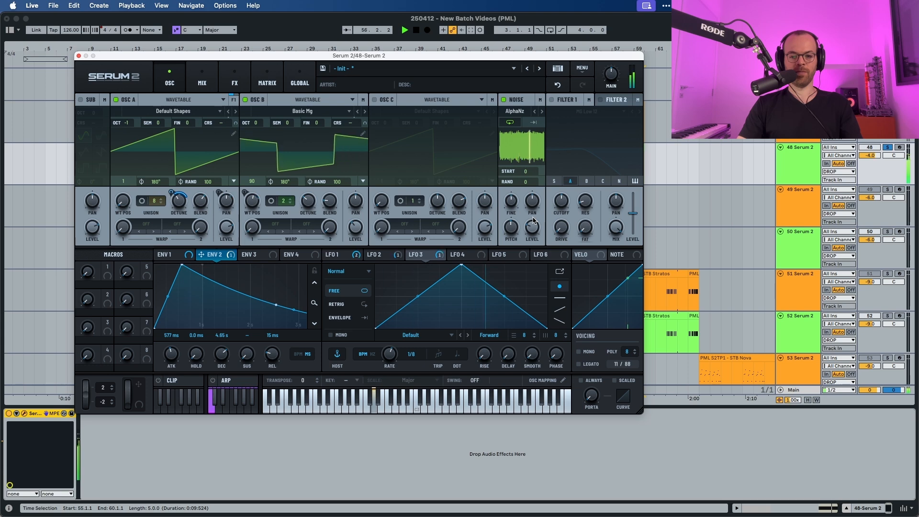
key(space)
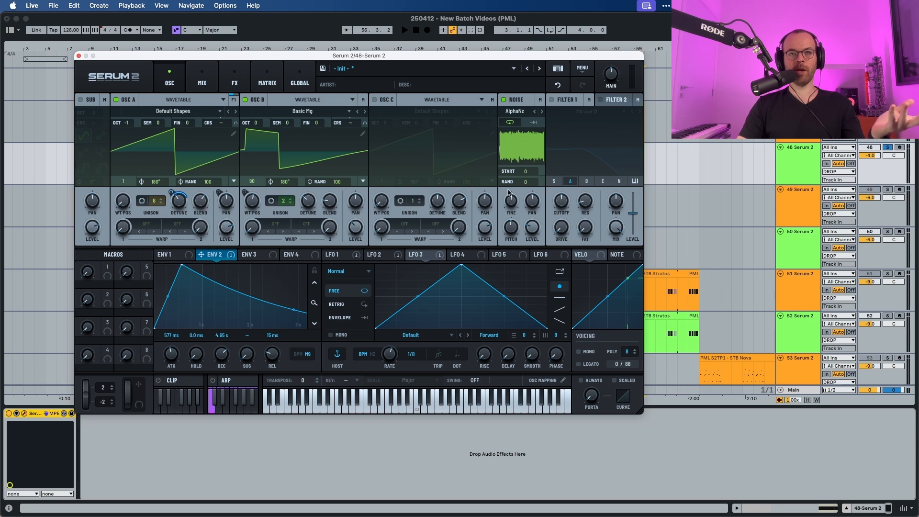
Enable pitch tracking on the Noise oscillator and audition the patch.
right_click(520, 102)
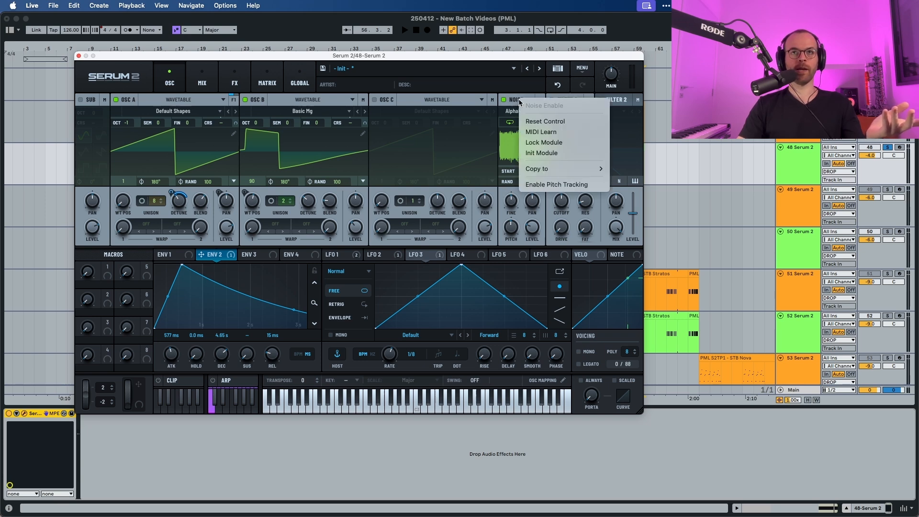
click(536, 184)
key(space)
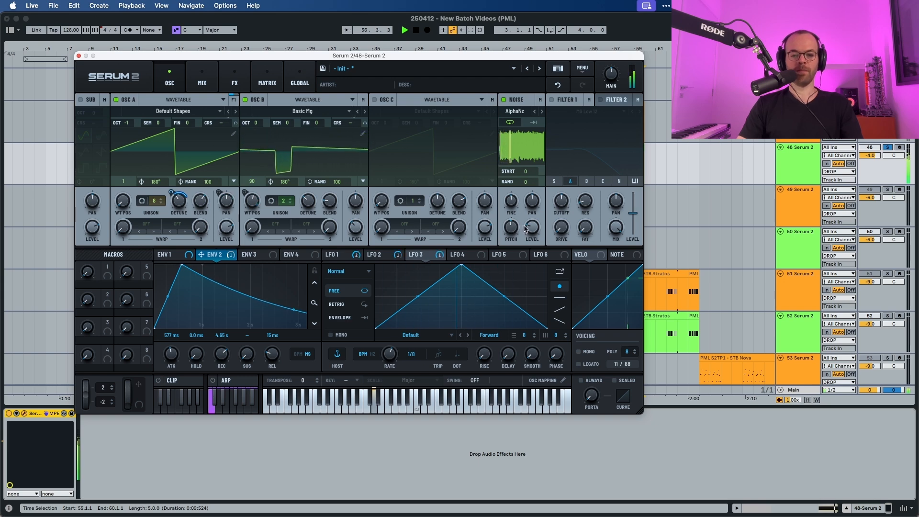
key(space)
Set the Noise level to 31% and audition the patch.
mouse_move(532, 231)
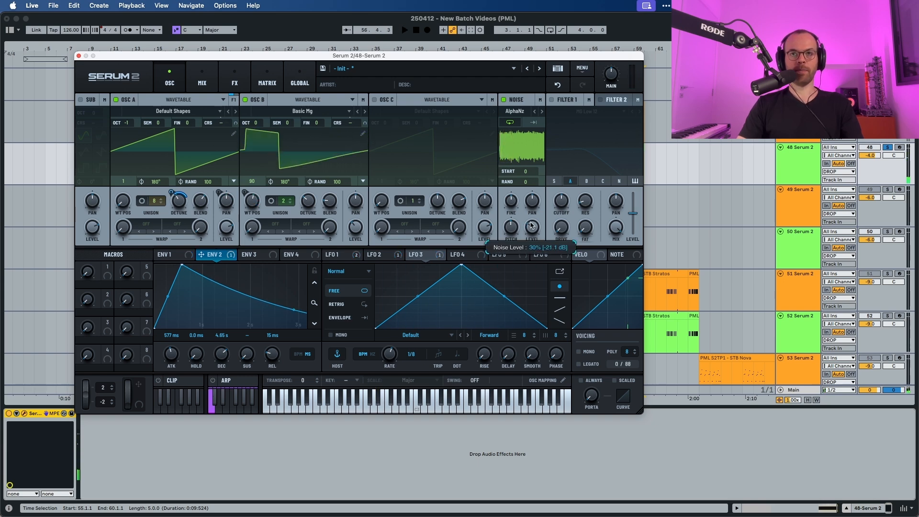
drag(531, 225, 531, 224)
key(space)
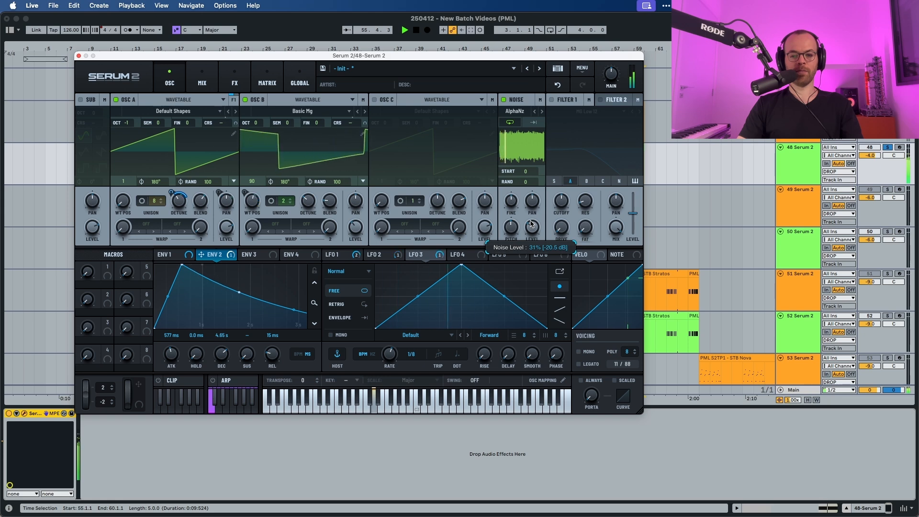
key(space)
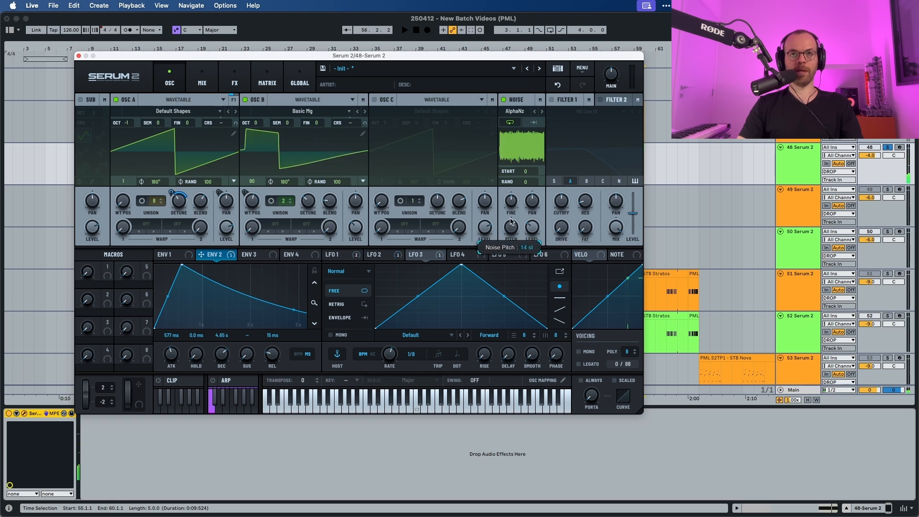
Raise the Noise oscillator's pitch and audition the patch.
key(space)
drag(512, 214, 514, 206)
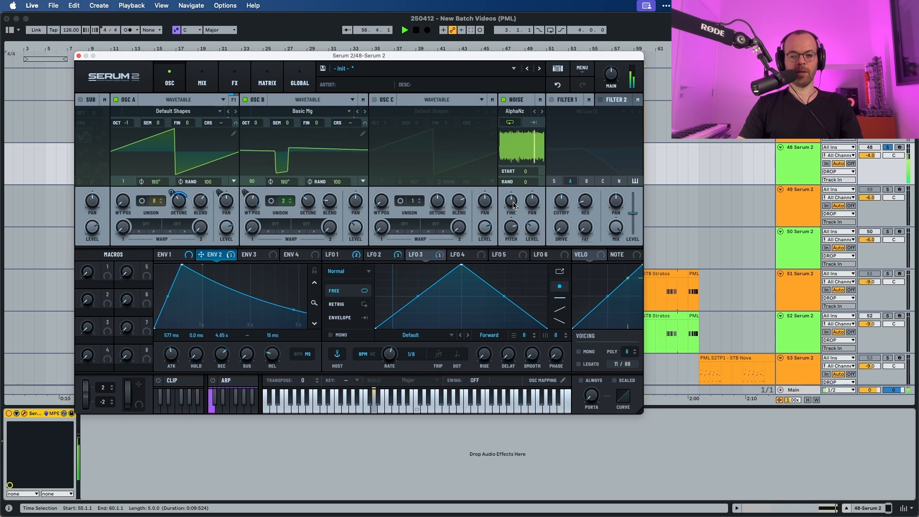
key(space)
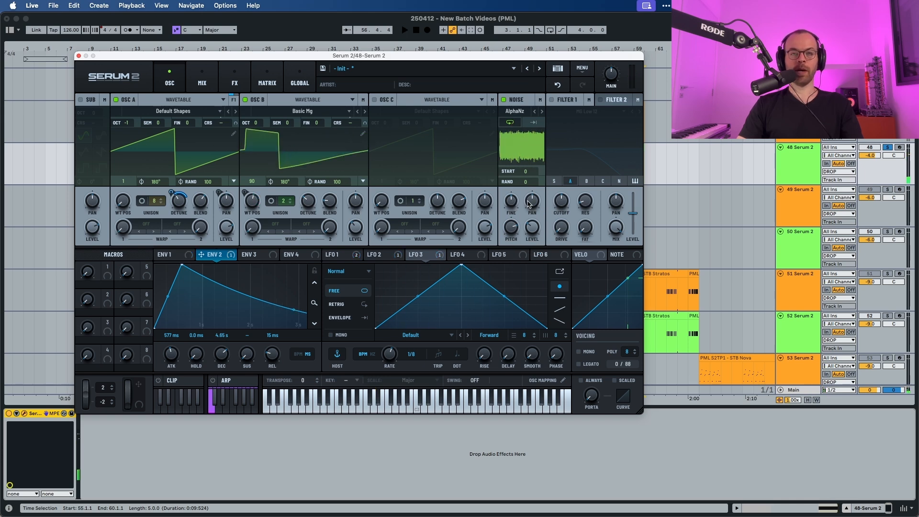
key(space)
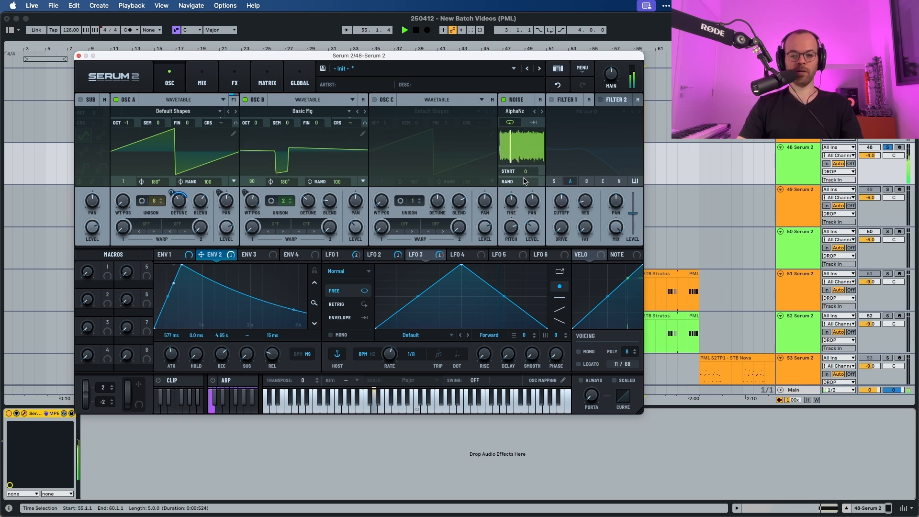
Set Envelope 1's attack to 183 ms and audition the patch.
click(172, 254)
key(space)
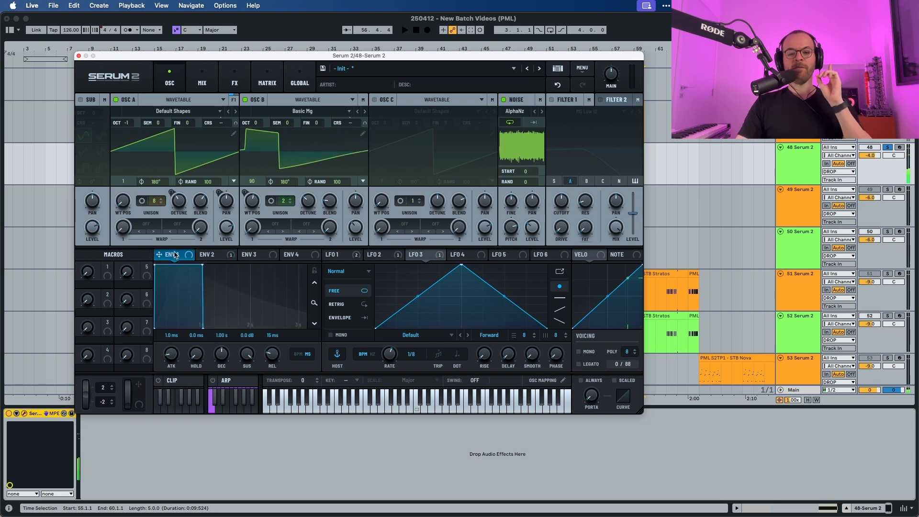
drag(171, 355, 173, 333)
key(space)
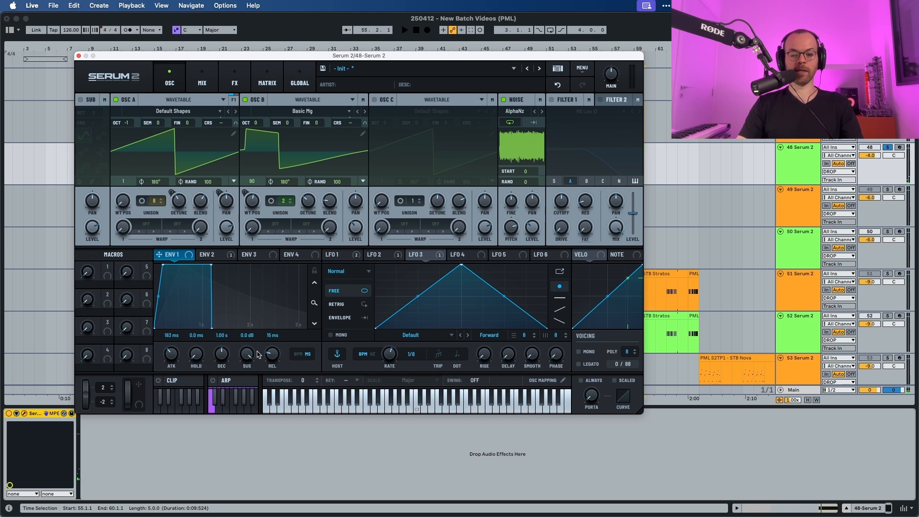
key(space)
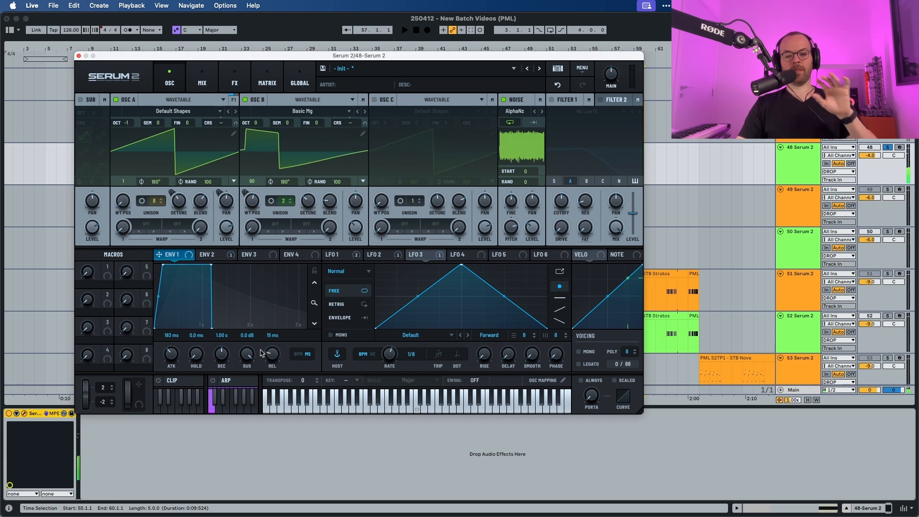
Enable Filter 1 with its MG Low 12 type and audition the patch.
click(552, 100)
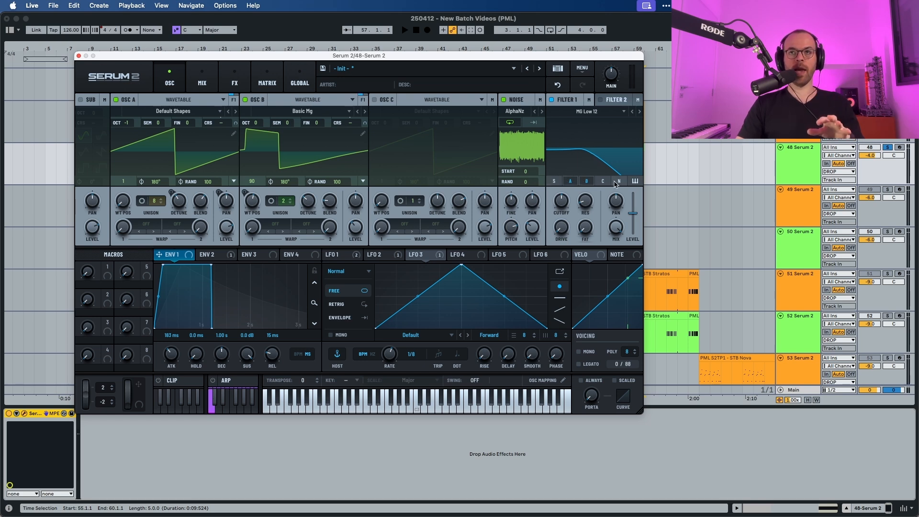
key(space)
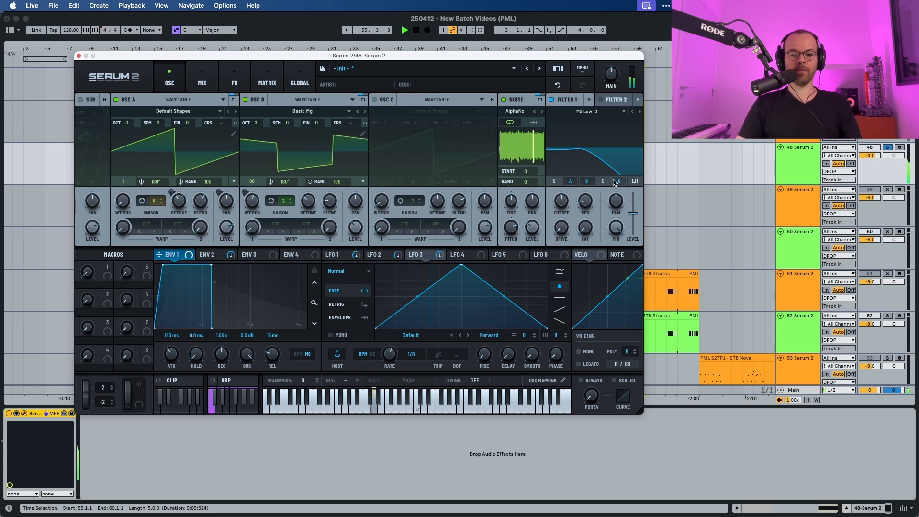
key(space)
mouse_move(563, 203)
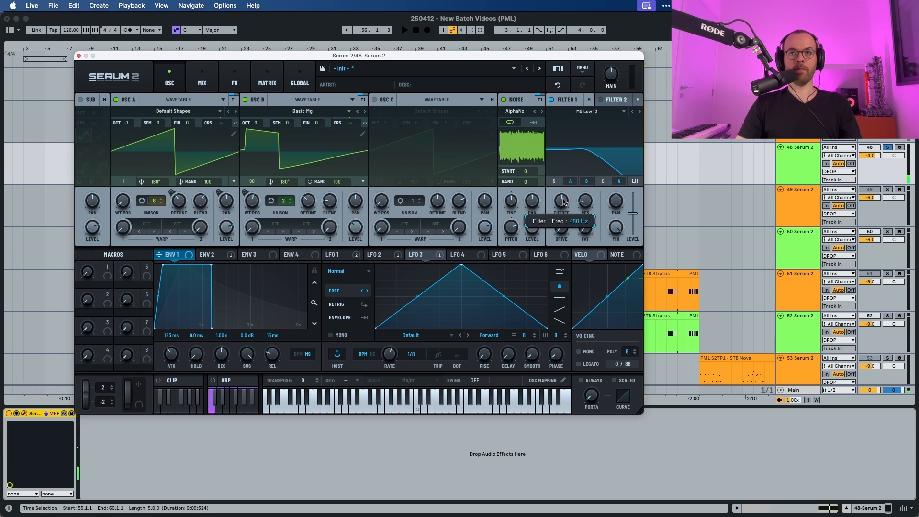
key(space)
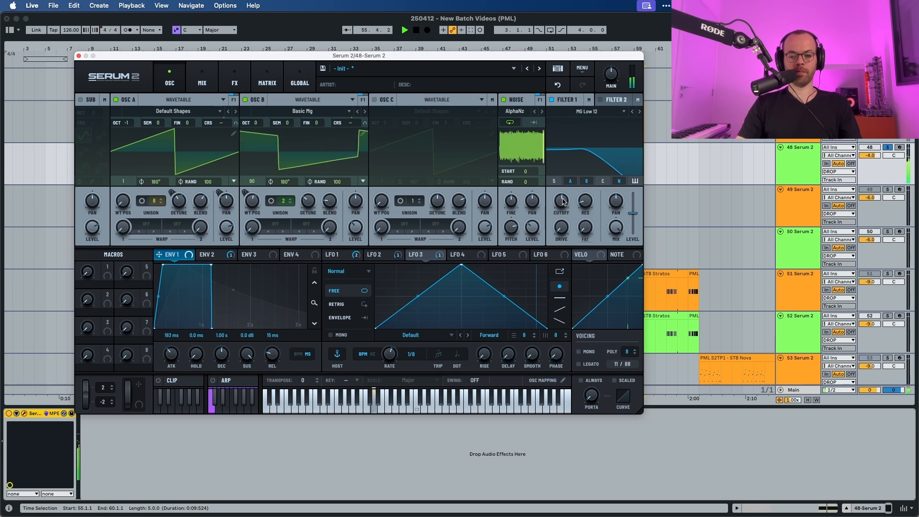
key(space)
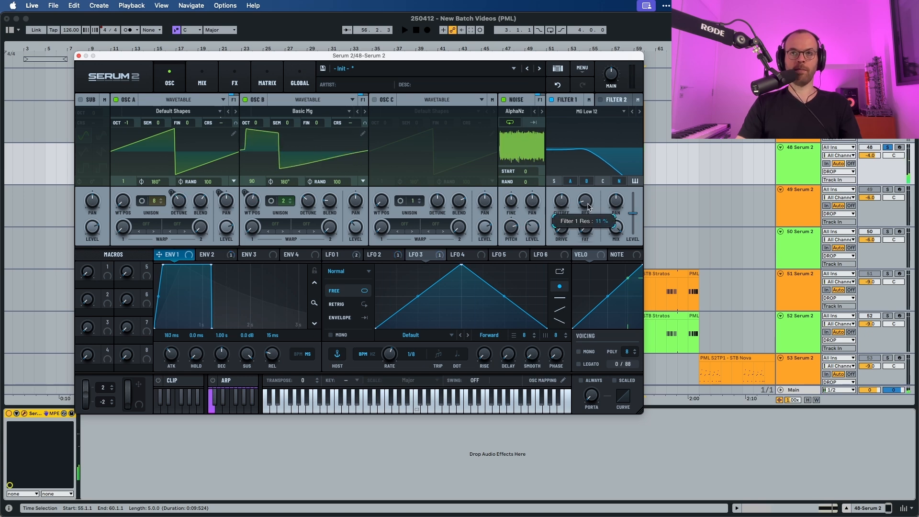
key(space)
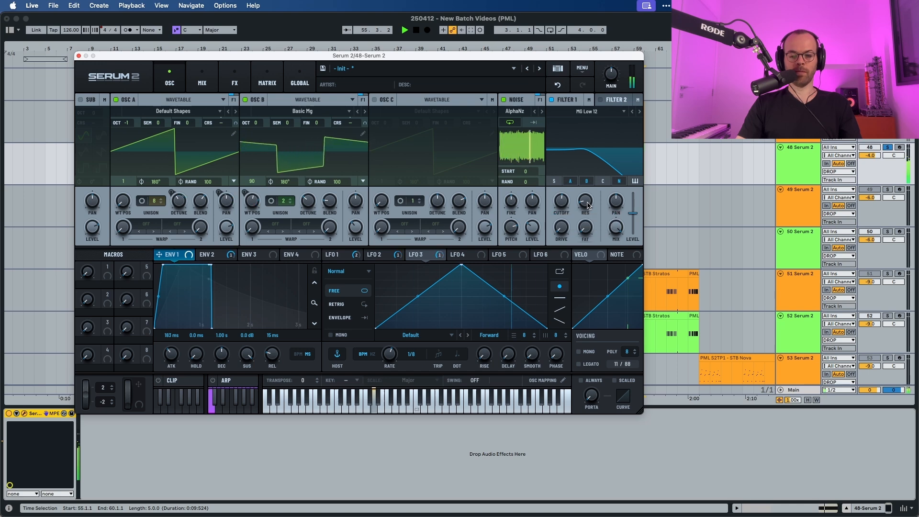
key(space)
Set Filter 1's drive to 22% while auditioning.
mouse_move(561, 227)
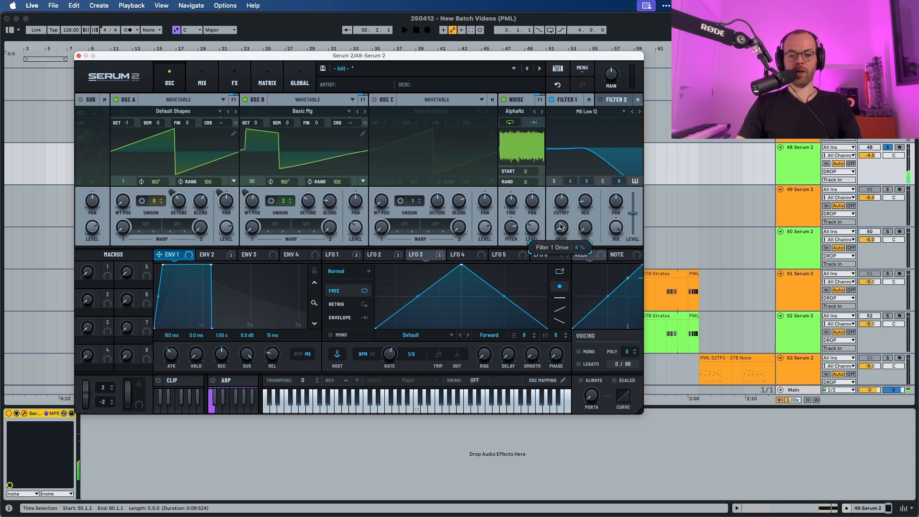
drag(561, 221, 562, 205)
key(space)
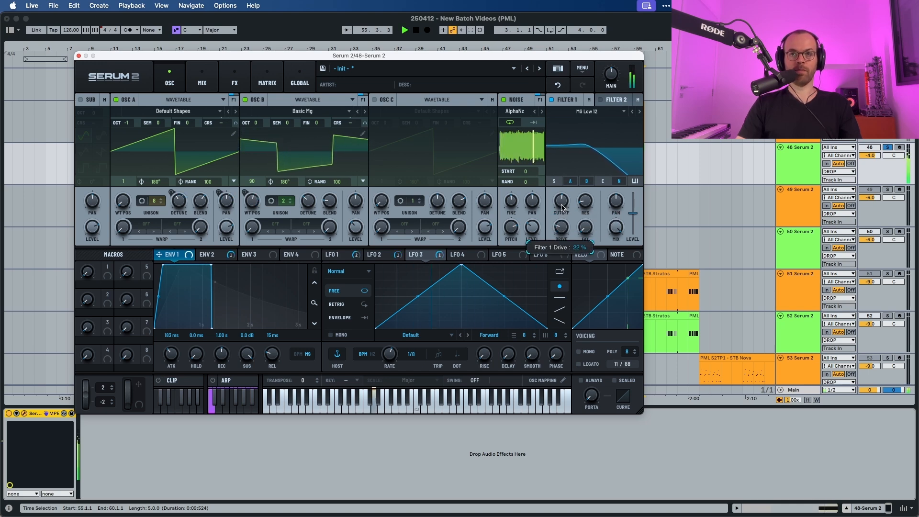
Raise Filter 1's fat amount and audition the patch.
key(space)
key(space)
mouse_move(580, 229)
drag(580, 220, 582, 209)
key(space)
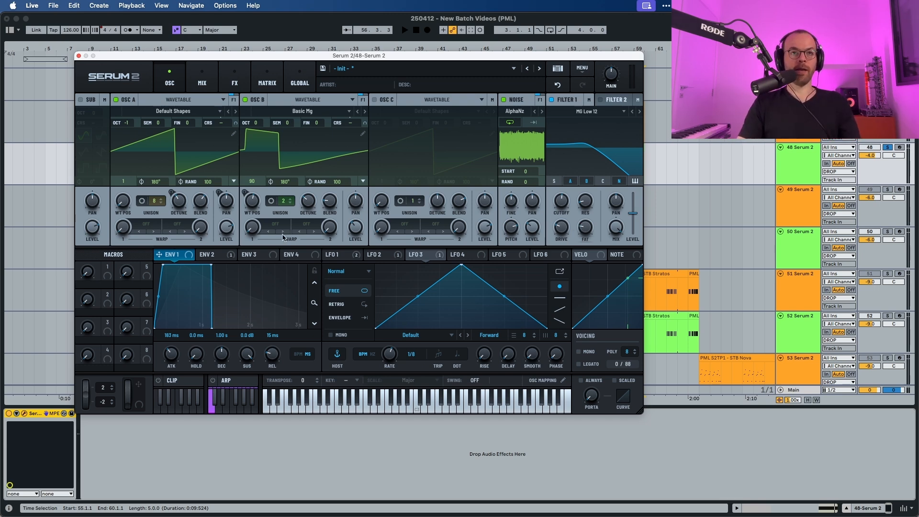
Route LFO 4 to Filter 1's cutoff and audition the modulation.
click(465, 257)
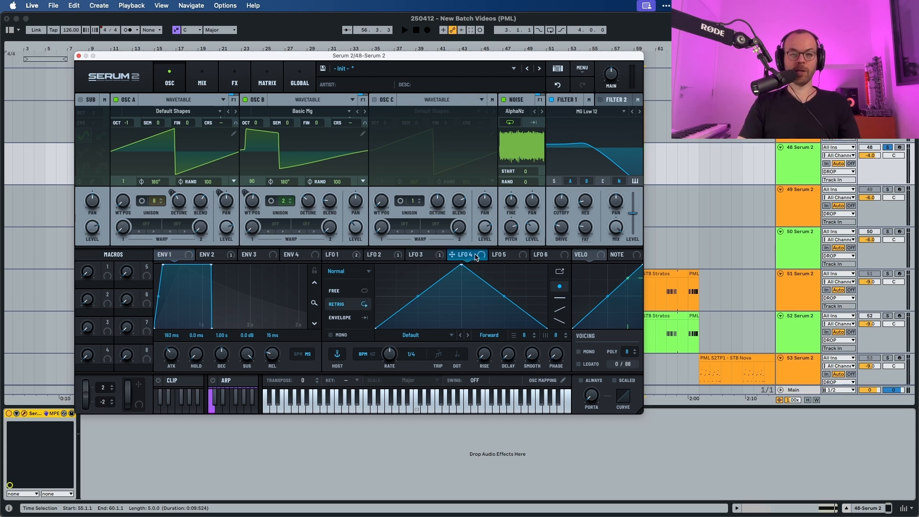
drag(479, 258, 553, 191)
key(space)
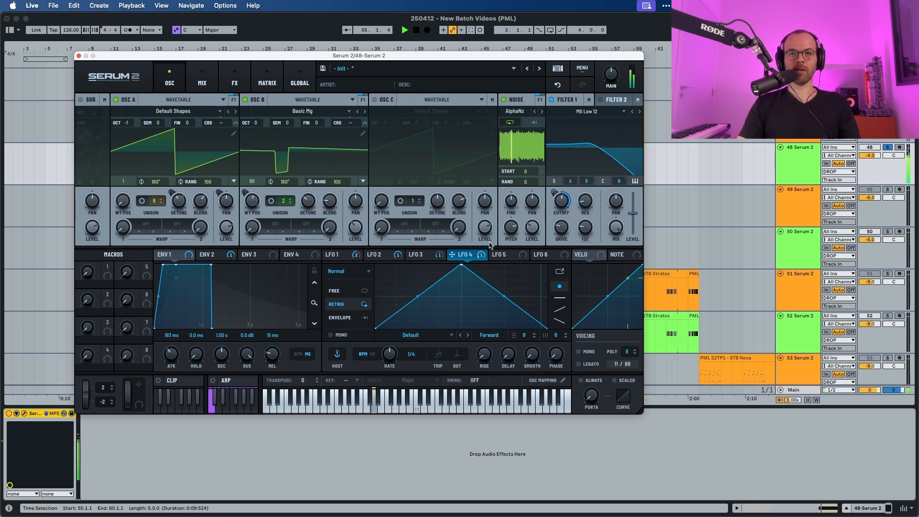
key(space)
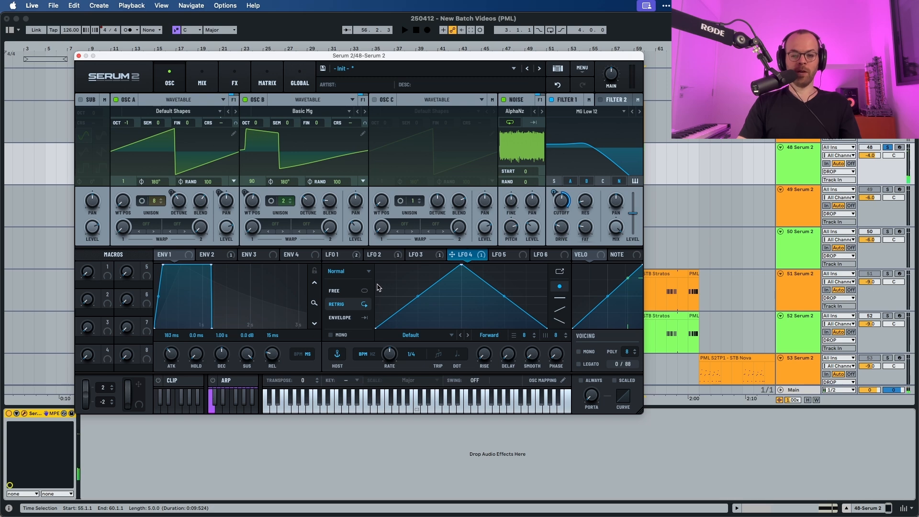
Reshape LFO 4 into a V shape starting high, with a curved falling segment, and audition it.
drag(375, 326, 372, 264)
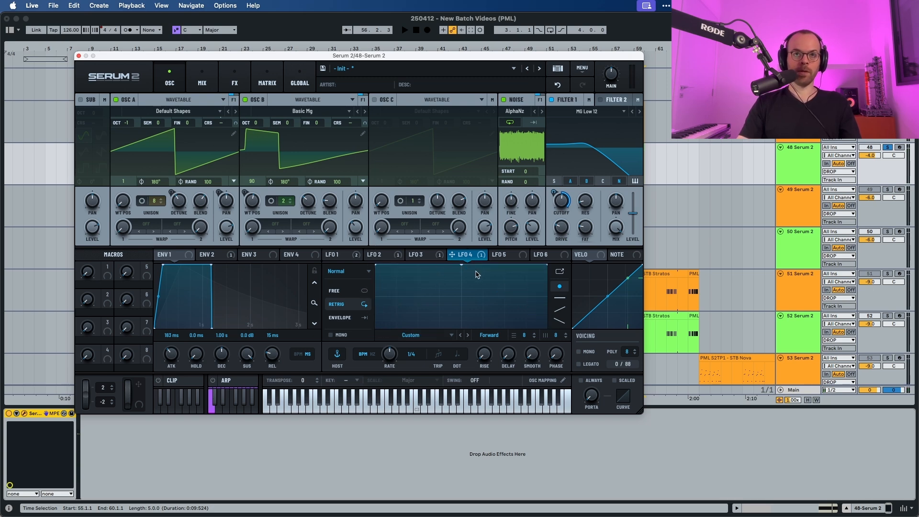
drag(463, 265, 462, 335)
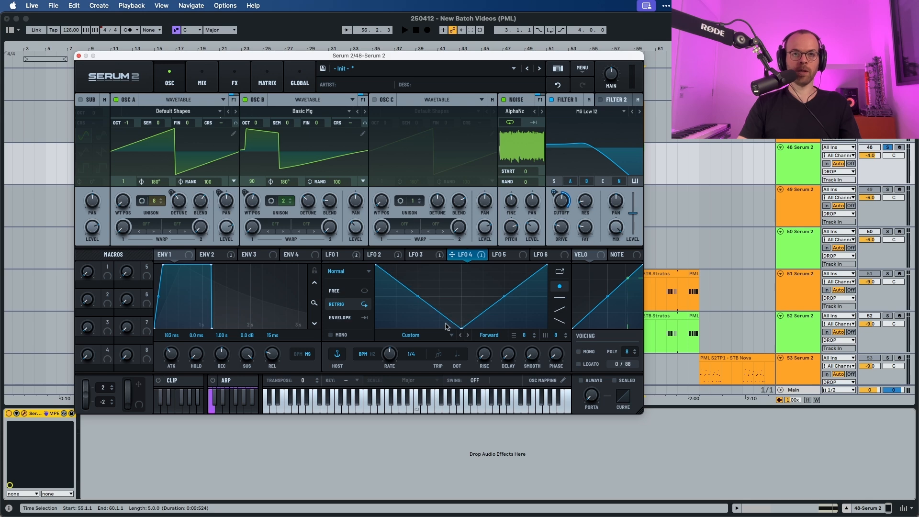
drag(420, 297, 421, 311)
key(space)
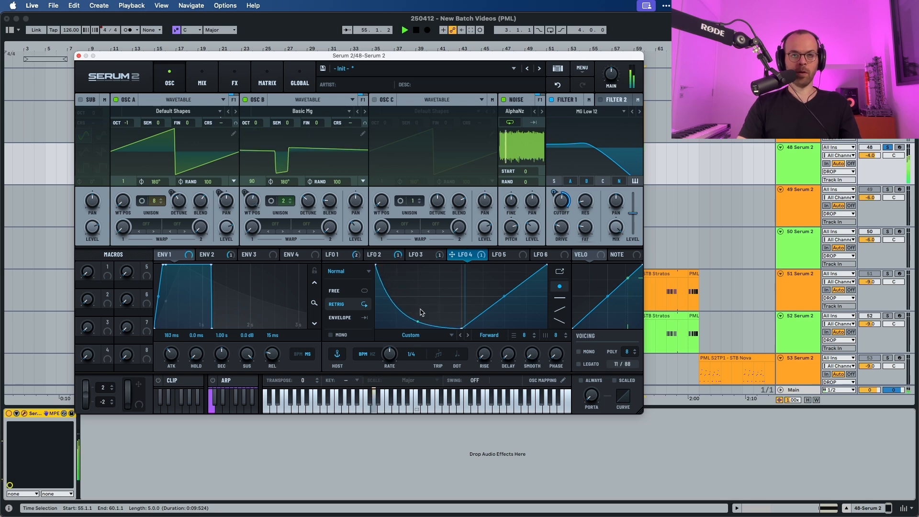
key(space)
Bend LFO 4's rising segment slightly and audition the result.
drag(504, 297, 504, 300)
key(space)
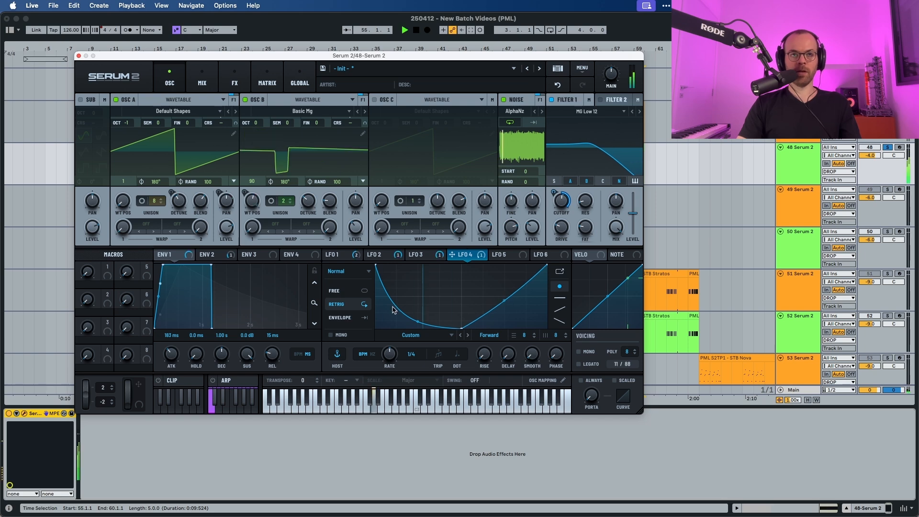
key(space)
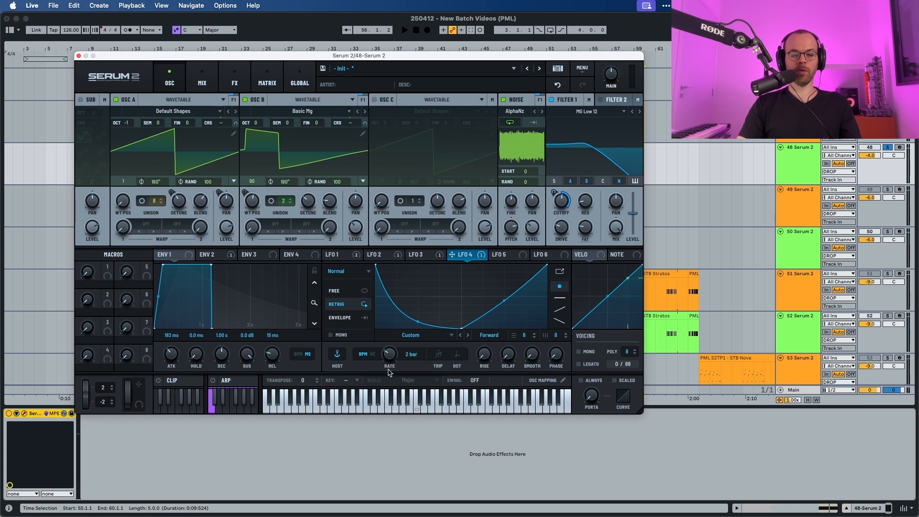
Open LFO 5, switch it to free-running mode, and audition the patch.
key(space)
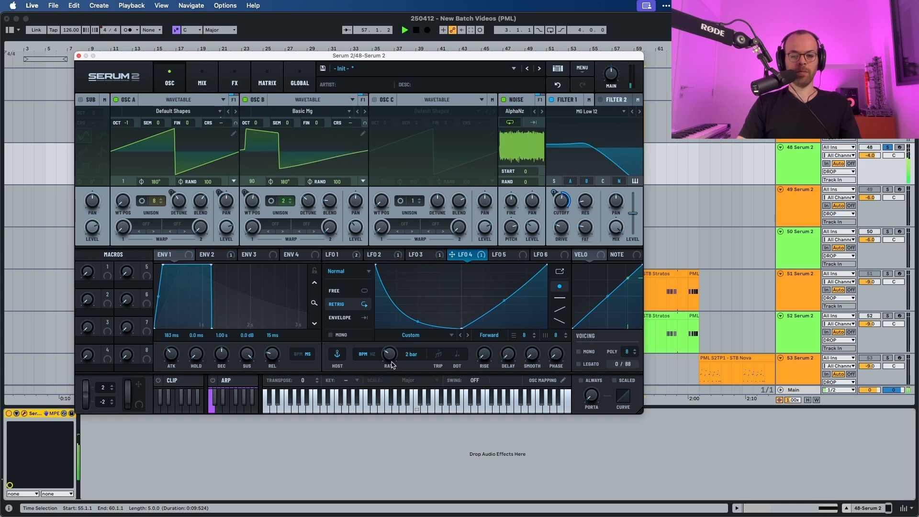
click(503, 254)
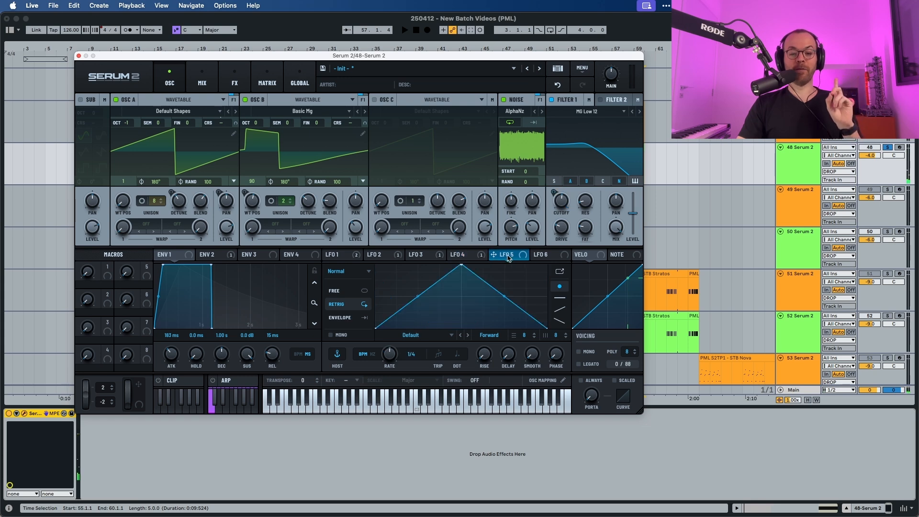
click(338, 290)
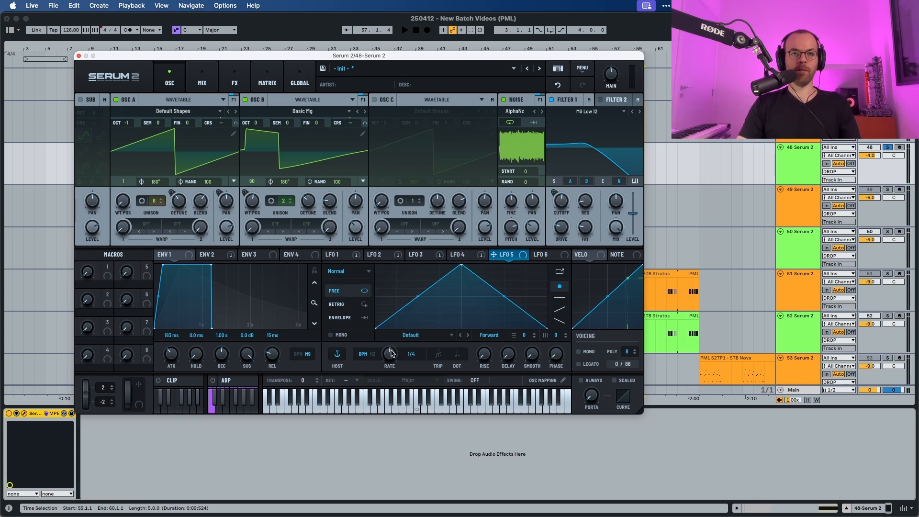
key(space)
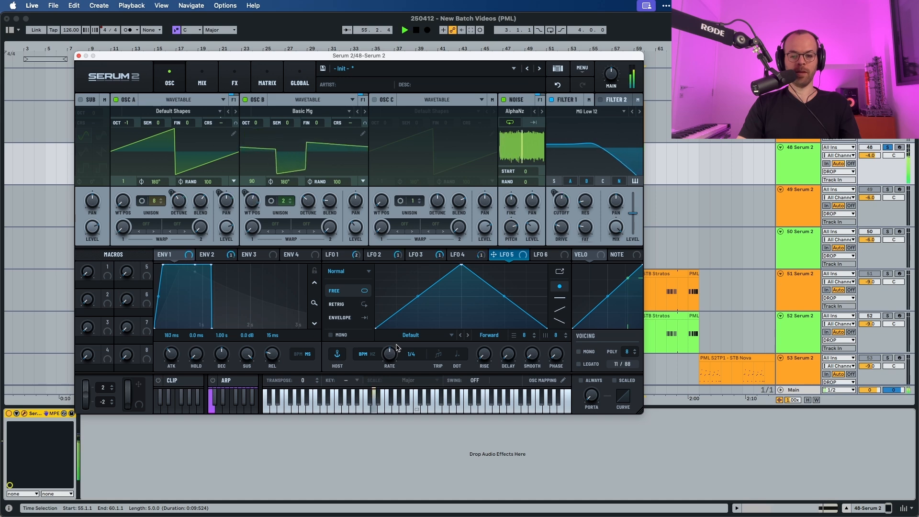
key(space)
Reshape LFO 5 into a falling ramp, route it to Filter 1's cutoff, and audition.
drag(462, 265, 359, 247)
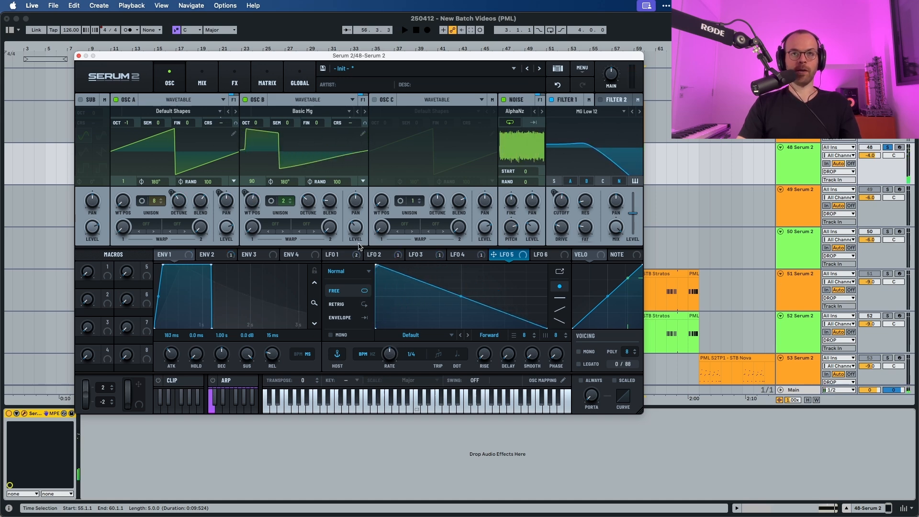
drag(521, 258, 556, 195)
key(space)
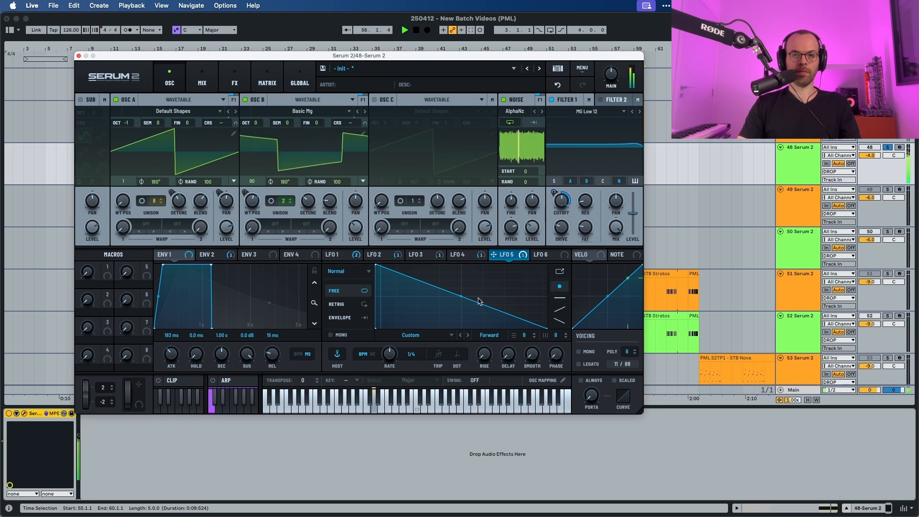
key(space)
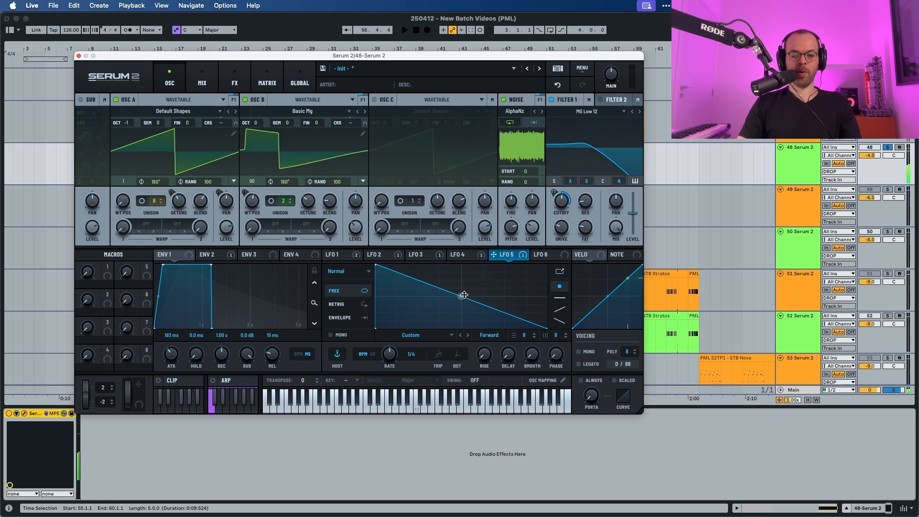
Bend LFO 5's falling ramp into a concave curve and audition.
drag(459, 295, 458, 304)
key(space)
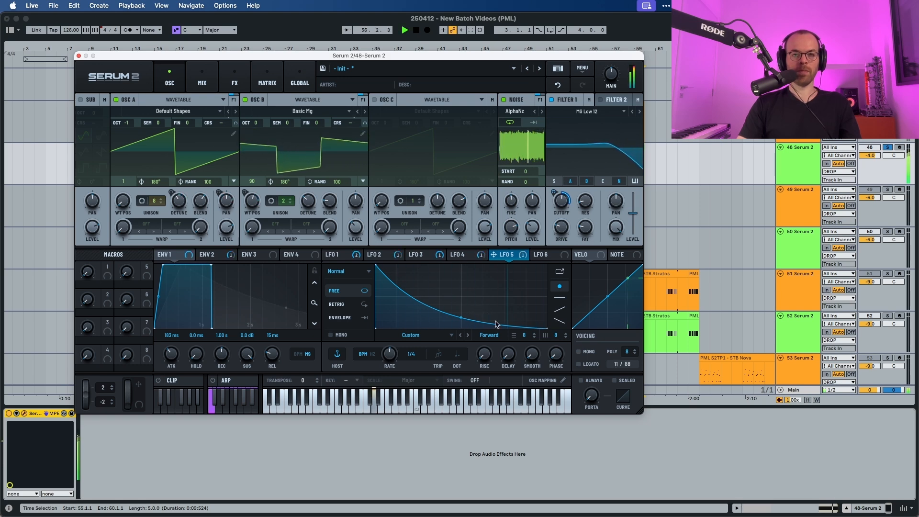
key(space)
Set LFO 5's smooth amount to 15 and audition the patch.
drag(531, 358, 531, 339)
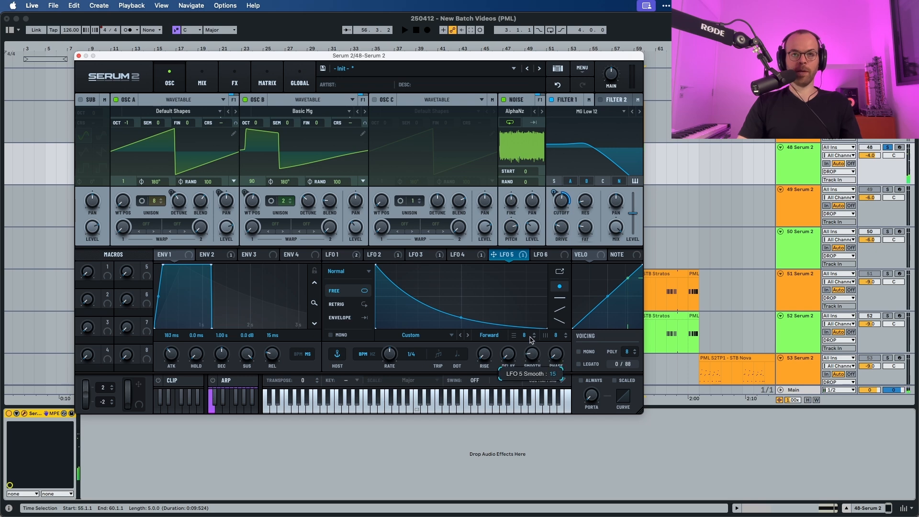
key(space)
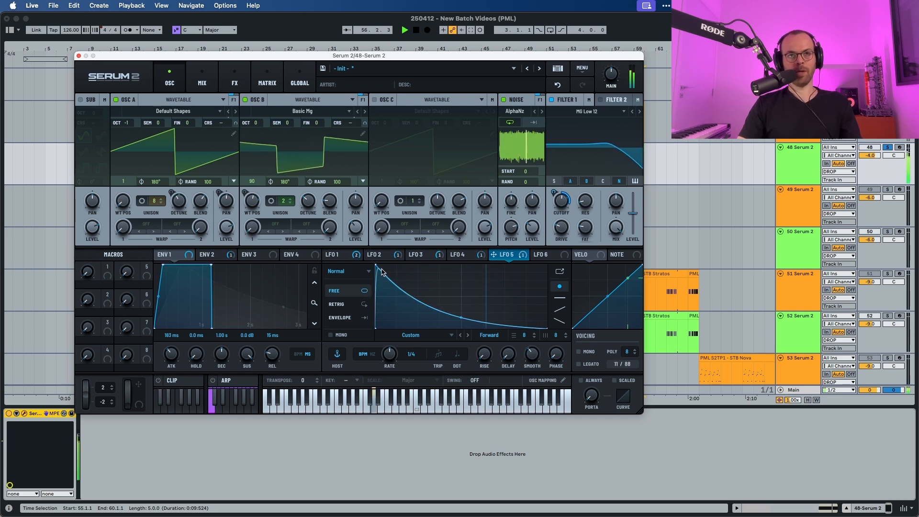
key(space)
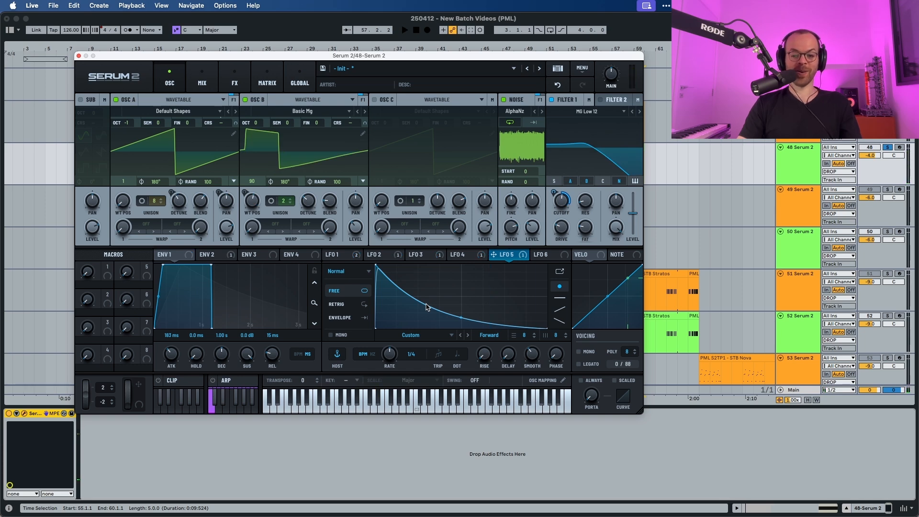
Open LFO 6, reshape it into a convex falling curve, and audition.
click(540, 255)
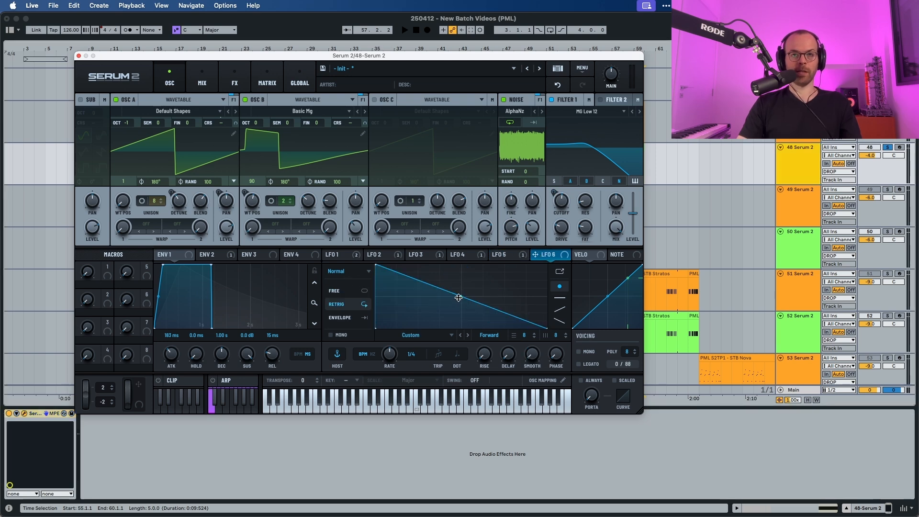
drag(458, 297, 458, 295)
key(space)
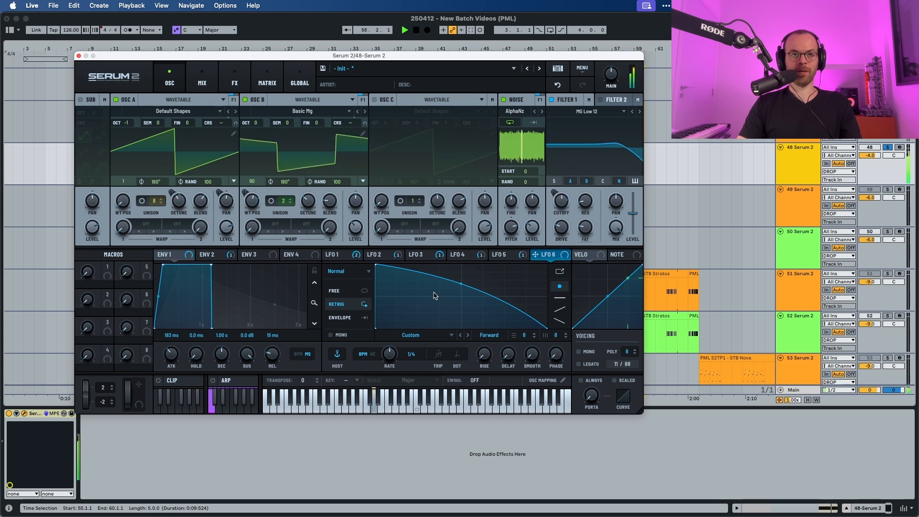
key(space)
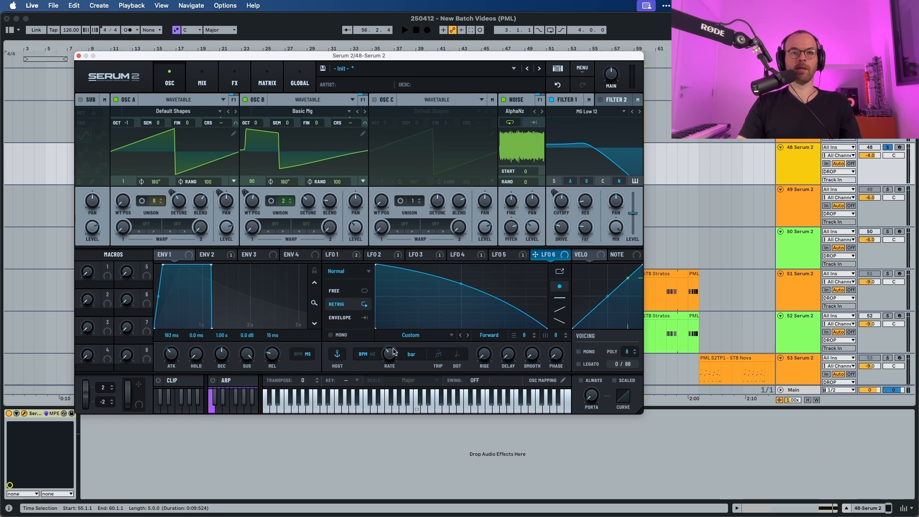
Route LFO 6 to LFO 5's rate.
click(512, 257)
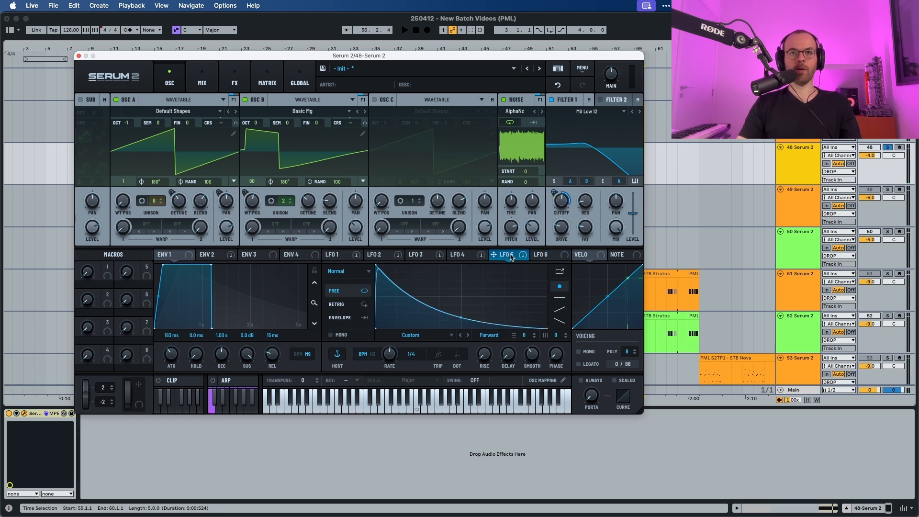
drag(543, 256, 389, 353)
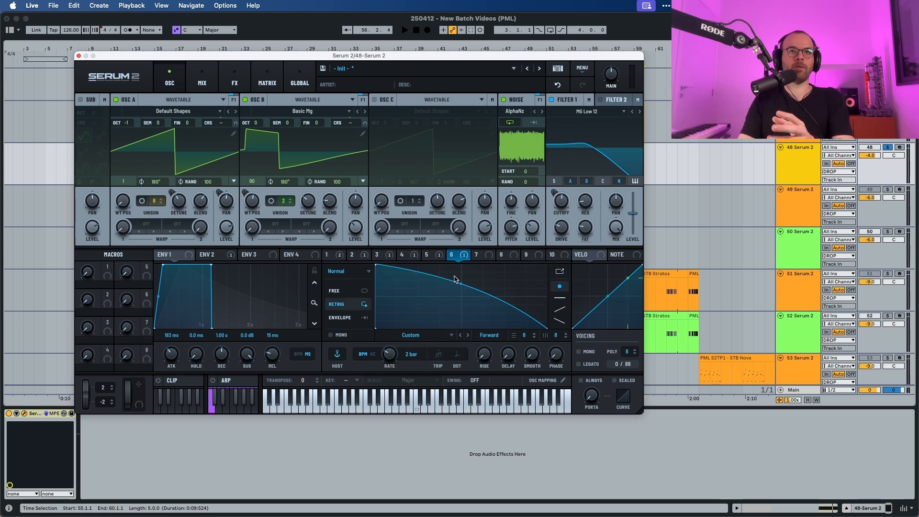
Lower the LFO 6 to LFO 5 Rate modulation amount in the matrix and audition.
click(271, 84)
scroll(300, 224, down, 1)
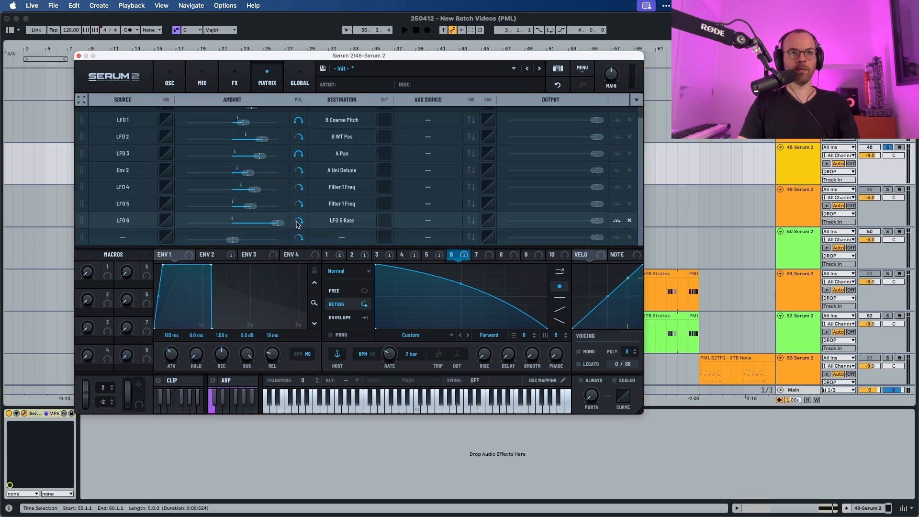
drag(282, 225, 257, 225)
key(space)
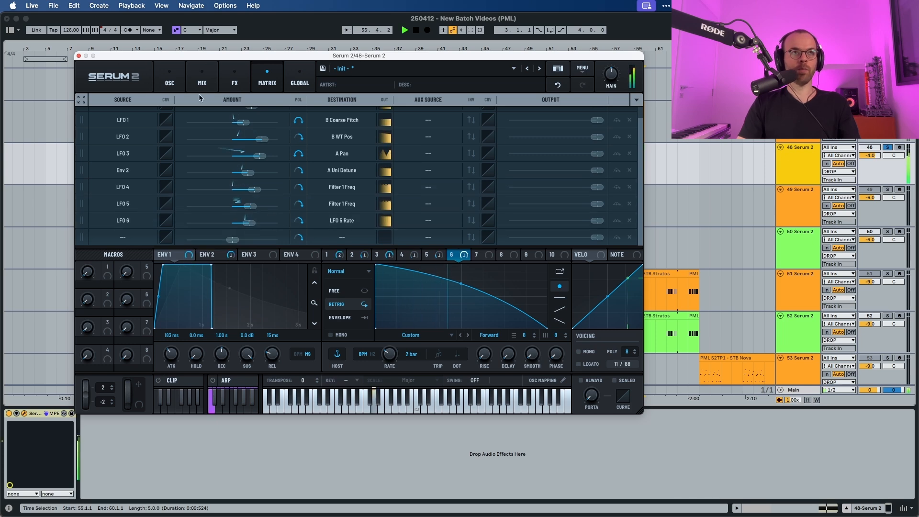
Audition the patch while comparing LFO 5 and LFO 6 on the oscillator page.
click(170, 81)
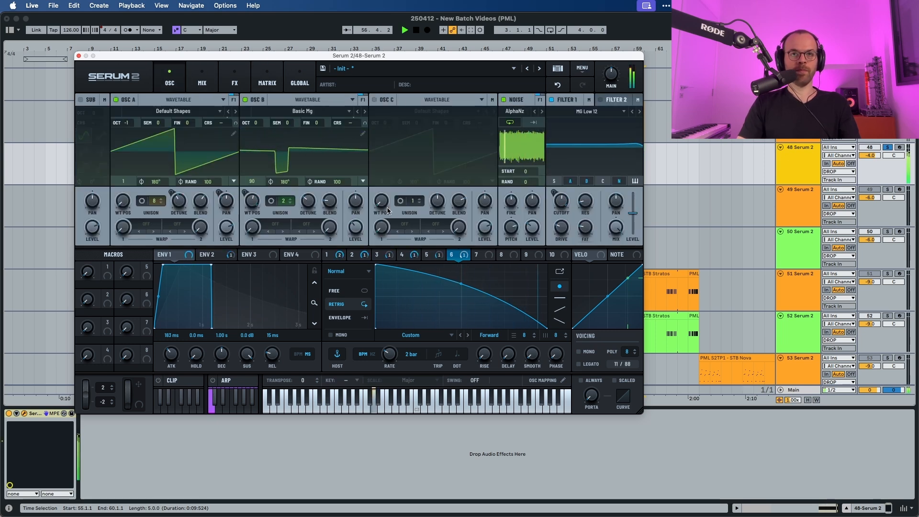
key(space)
click(427, 254)
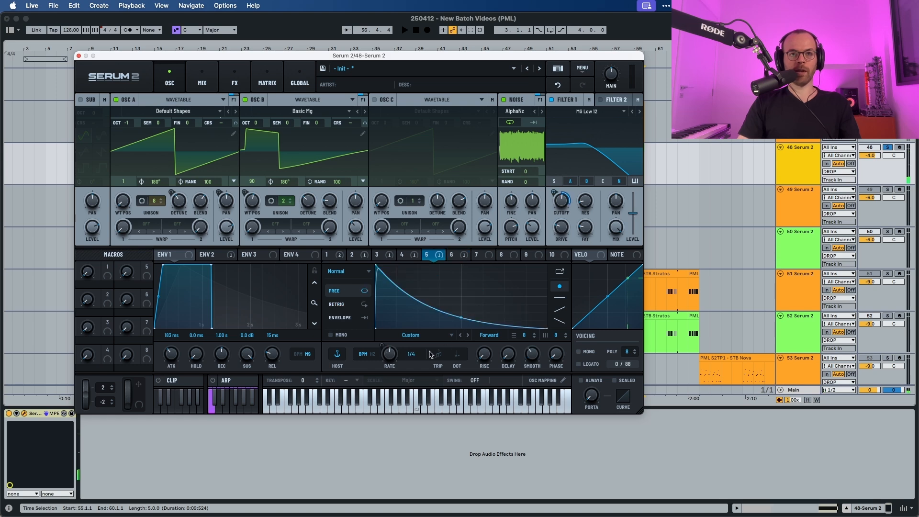
click(451, 254)
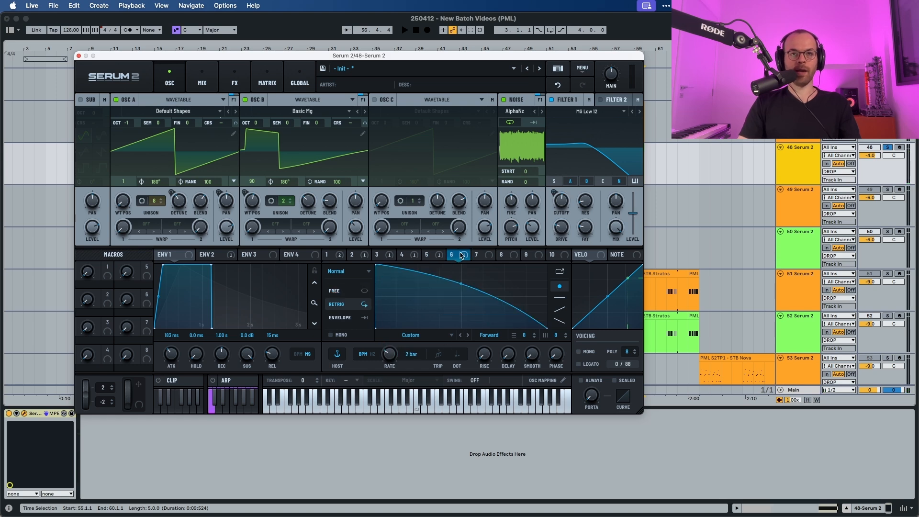
click(436, 256)
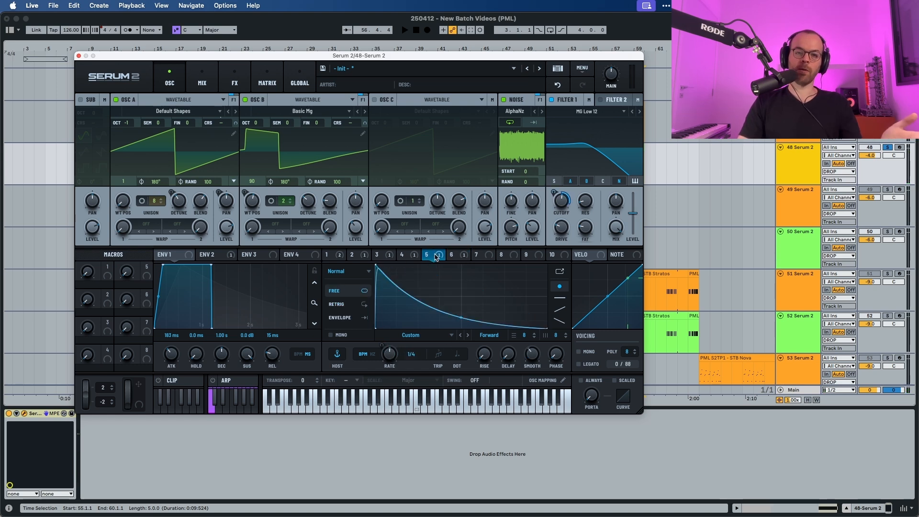
key(space)
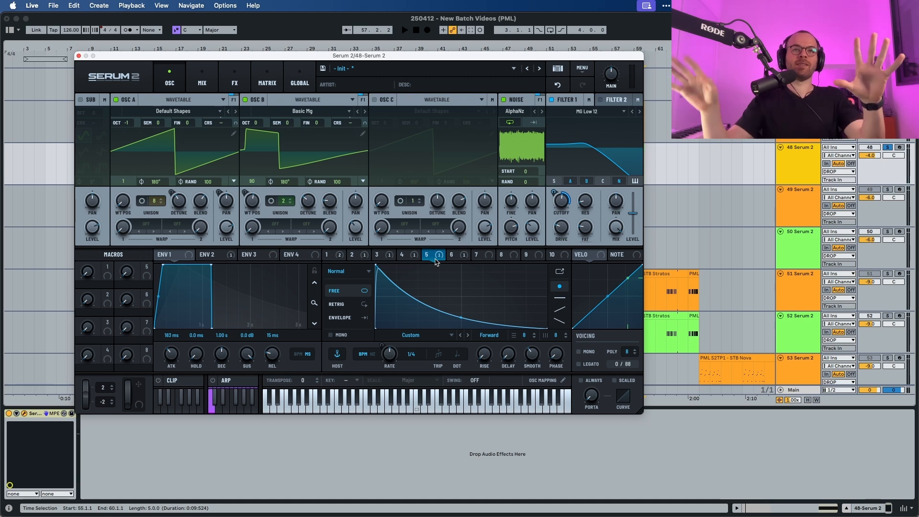
Add a Compressor to the main FX chain, set it to Multiband mode, and audition.
click(239, 84)
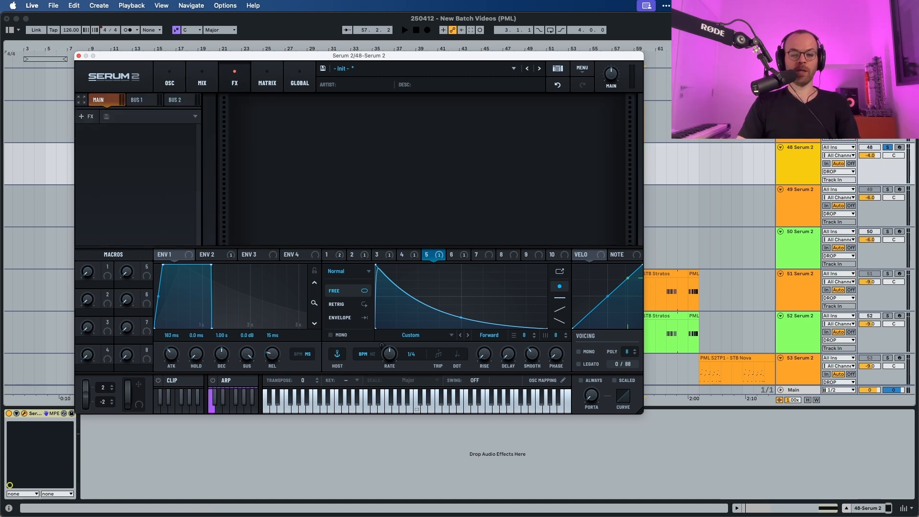
click(87, 117)
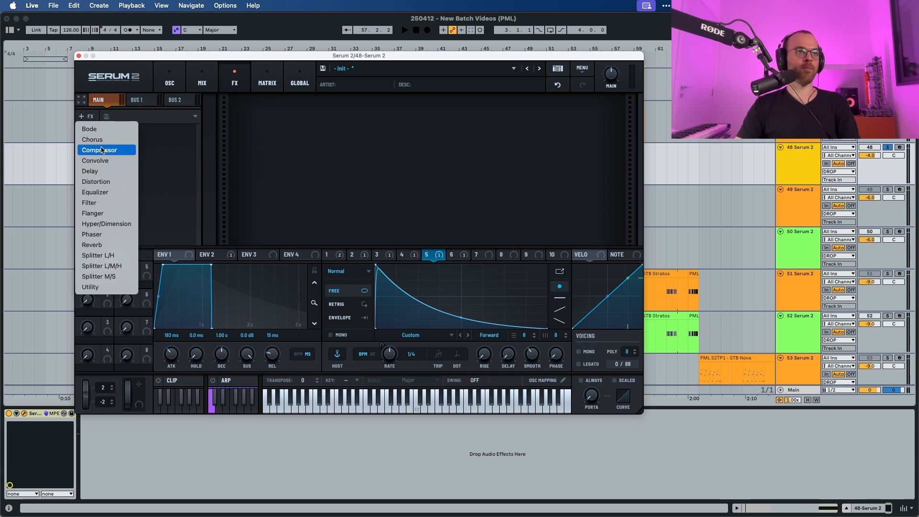
click(101, 151)
click(311, 131)
key(space)
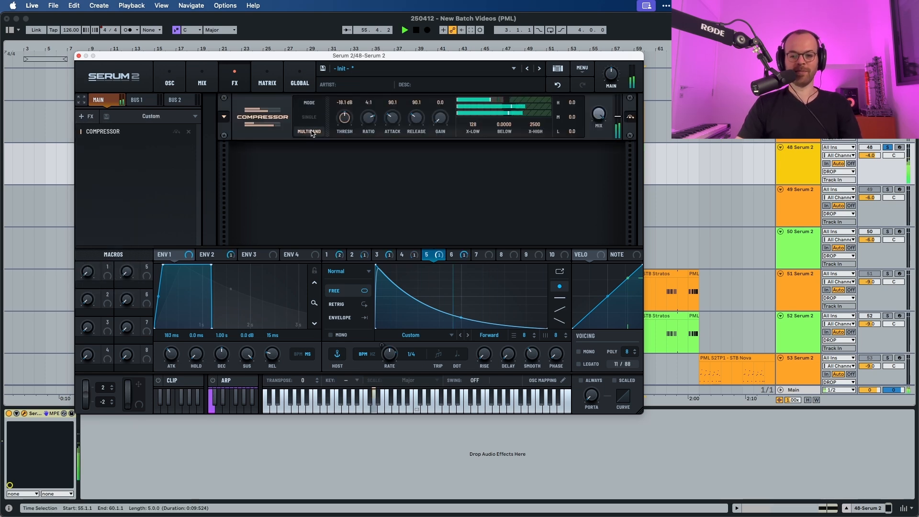
key(space)
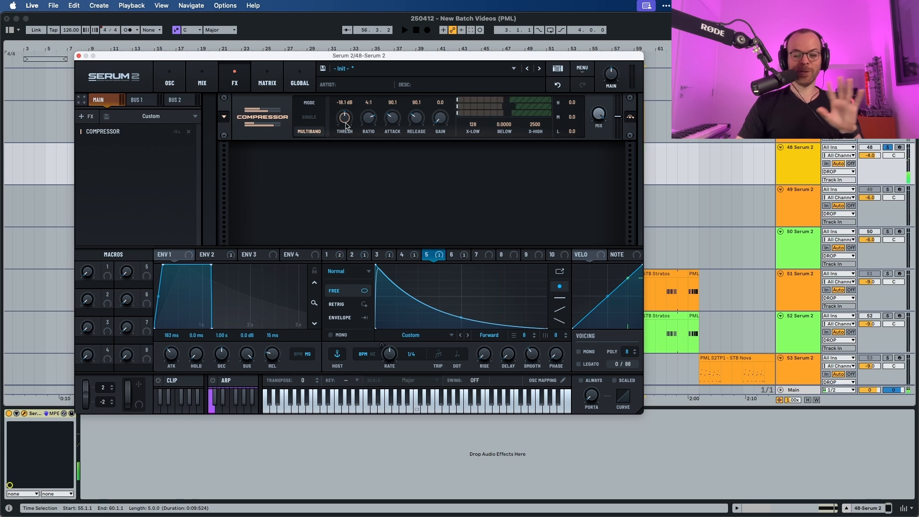
Set the compressor's threshold to -24.0 dB and audition.
mouse_move(341, 118)
mouse_down()
mouse_move(341, 127)
mouse_move(342, 112)
mouse_up()
key(space)
Set the compressor's gain to 9.8 and audition.
key(space)
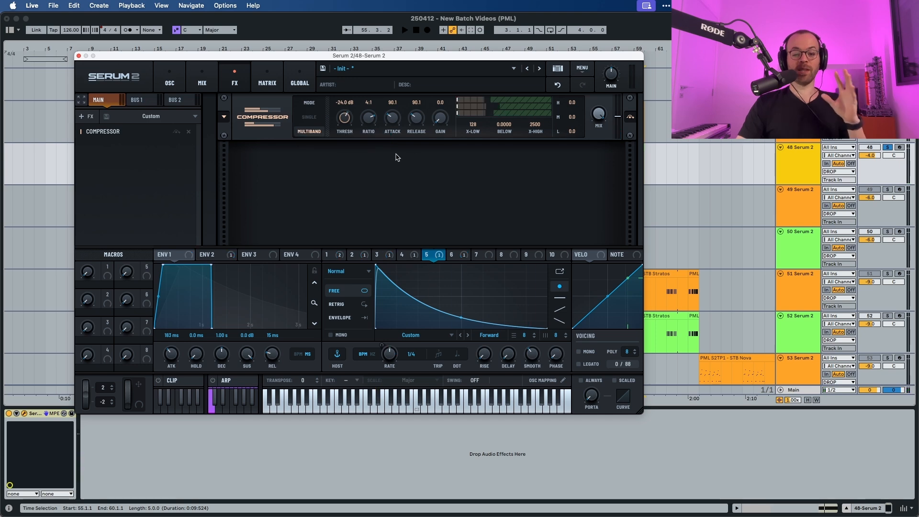
drag(438, 120, 434, 99)
key(space)
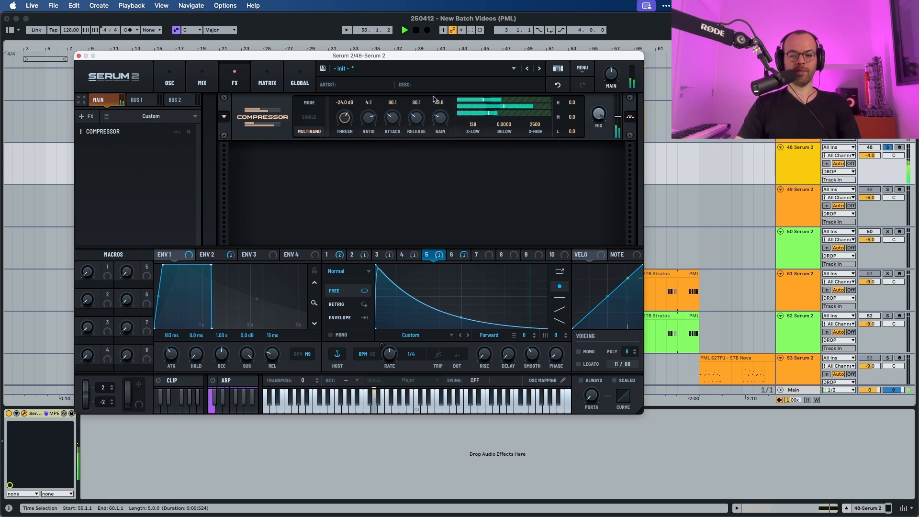
key(space)
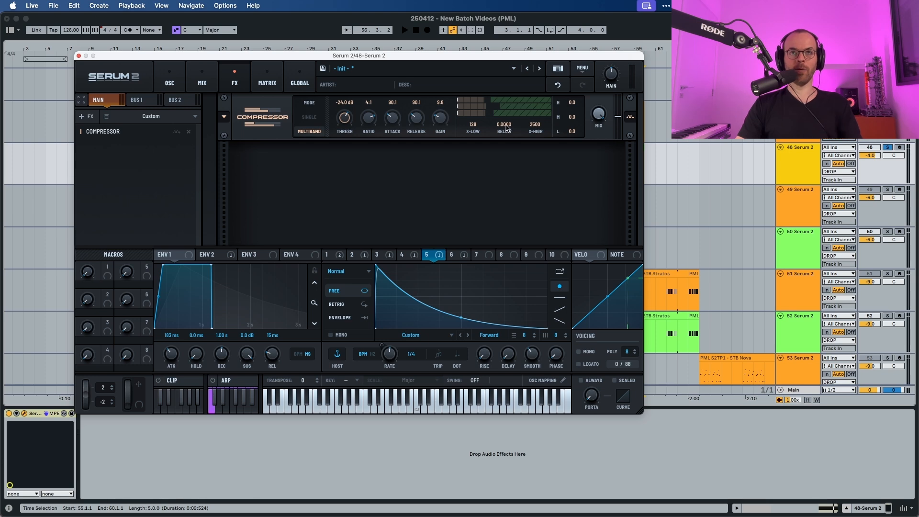
Set the multiband compressor's Below amount to 0.7504 and audition.
mouse_move(508, 128)
drag(507, 109, 510, 93)
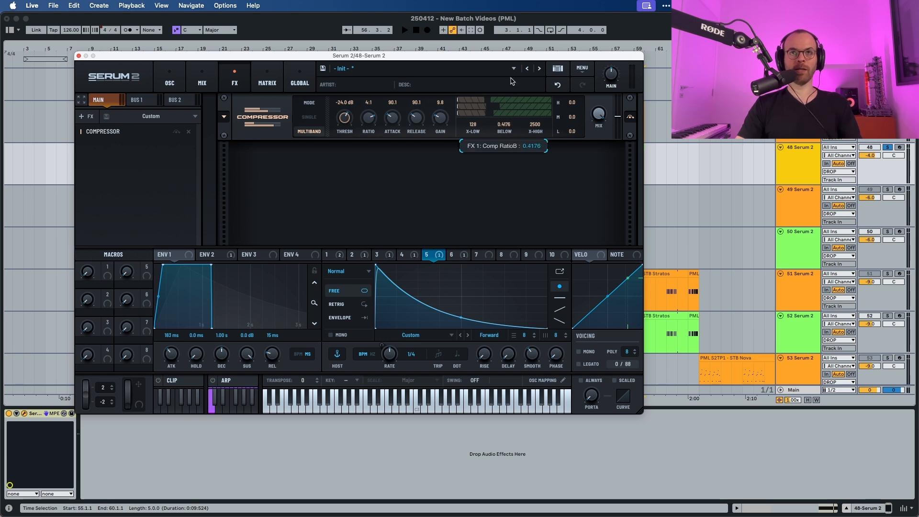
drag(515, 51, 515, 45)
key(space)
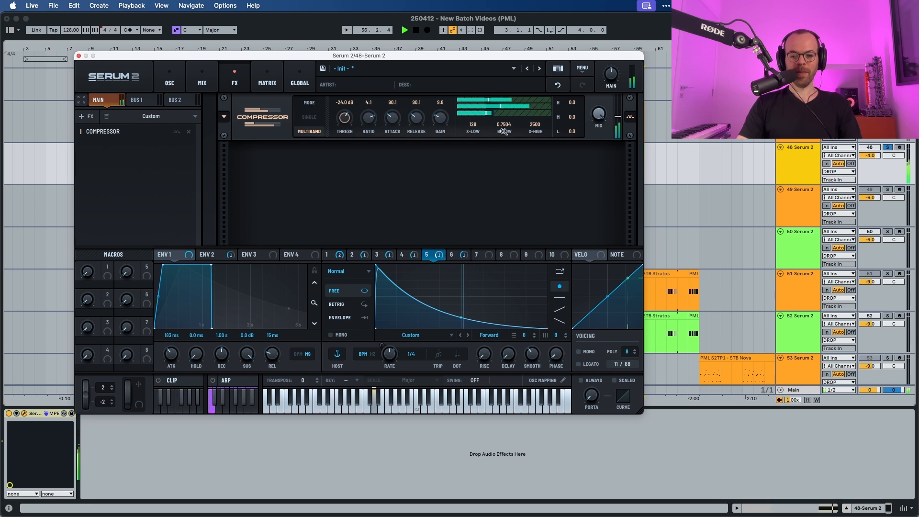
key(space)
Raise the high band's output gain to 4.6 and audition.
drag(574, 104, 577, 94)
key(space)
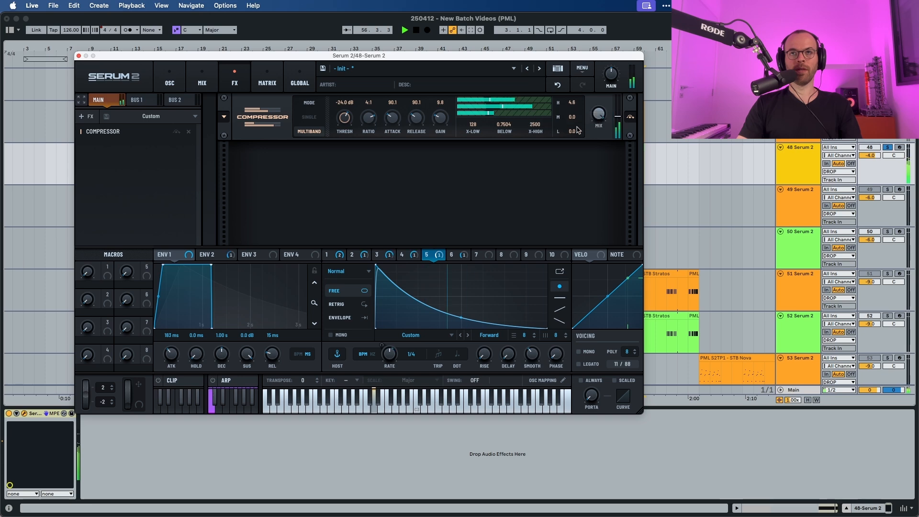
key(space)
Raise the low band's output gain to 4.5, adjust the high band's threshold in the band display, and audition.
key(space)
drag(575, 129, 576, 120)
key(space)
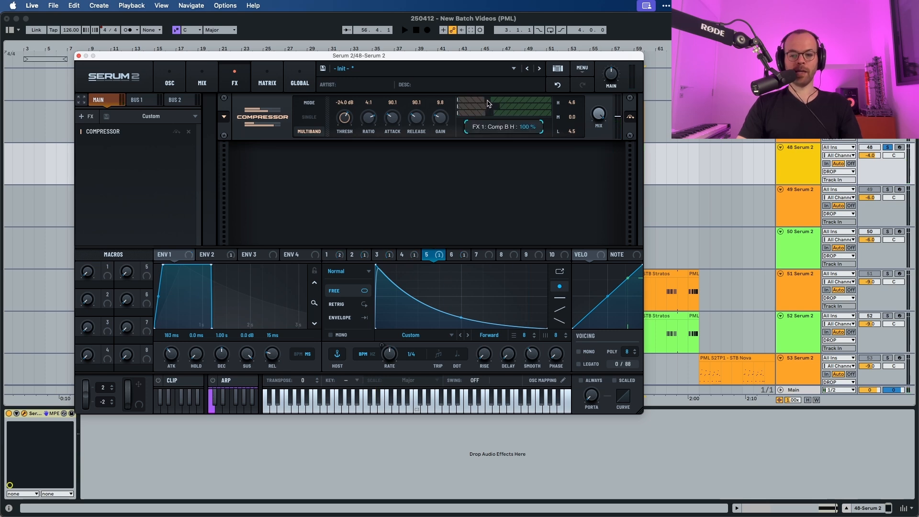
drag(488, 104, 475, 102)
key(space)
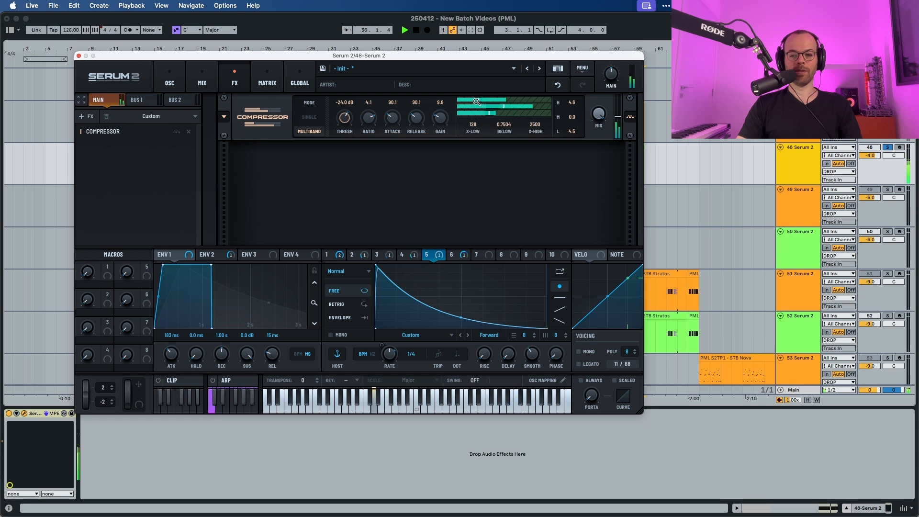
Adjust the multiband compressor's band thresholds in the band display and audition the result.
key(space)
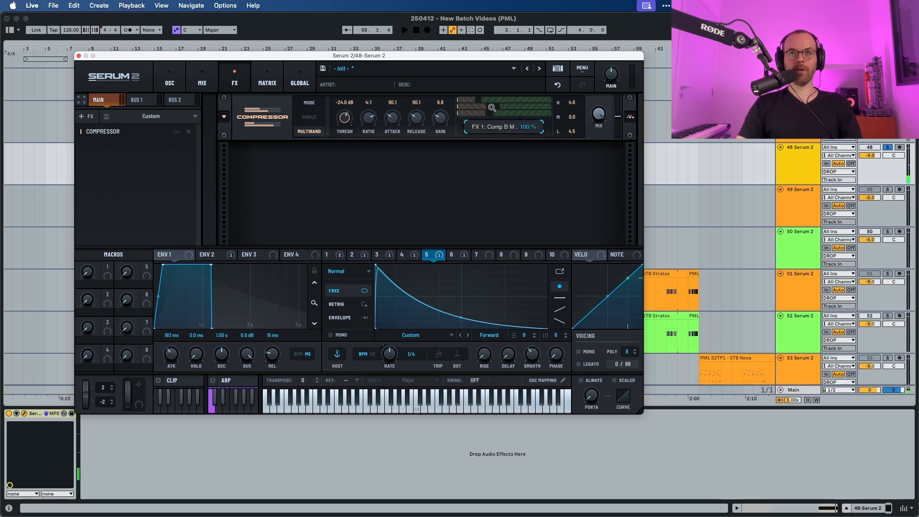
key(space)
drag(505, 106, 506, 107)
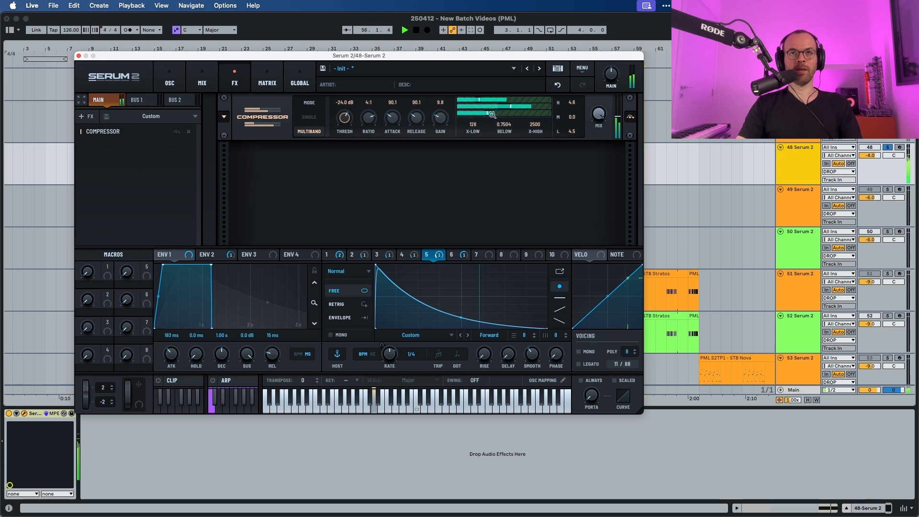
key(space)
drag(489, 114, 474, 114)
Compare the sound with the compressor bypassed and re-enabled while auditioning.
key(space)
key(space)
click(630, 118)
key(space)
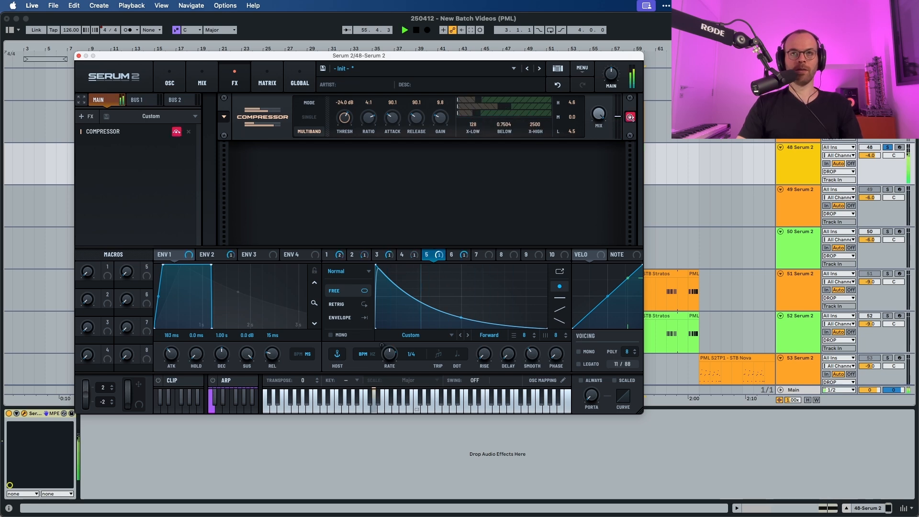
click(630, 117)
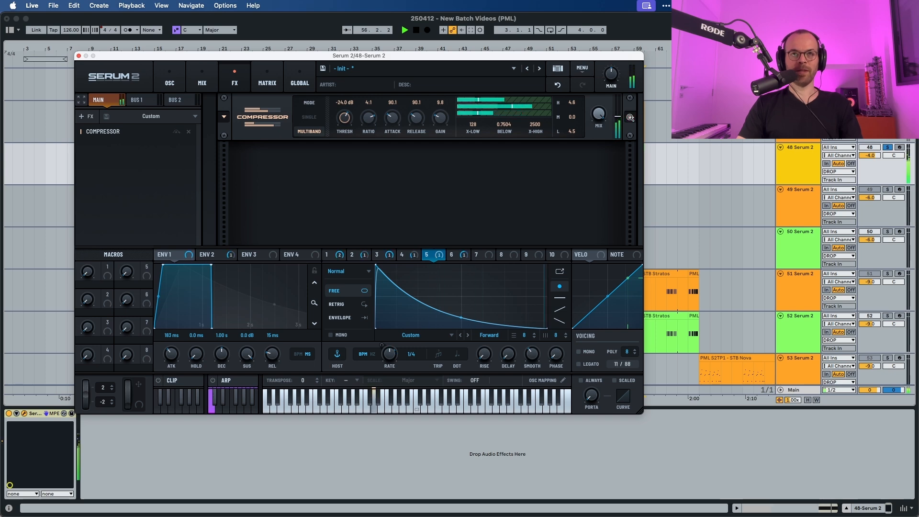
key(space)
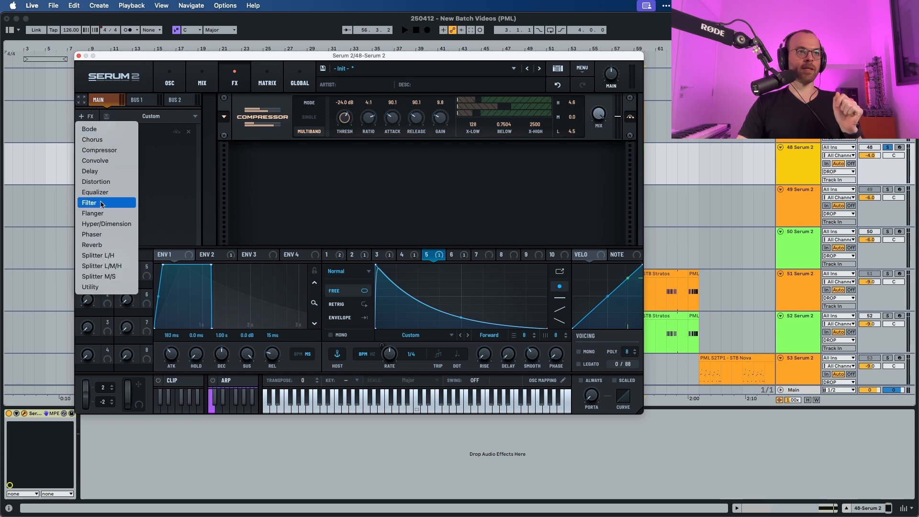
Add a Delay effect and set its left time to 1/4 dotted and right time to 1/8 dotted.
click(98, 172)
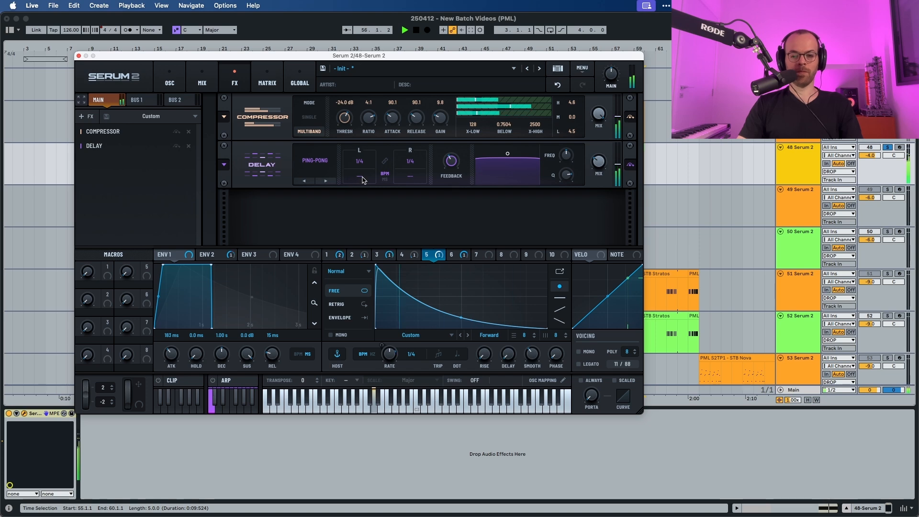
key(space)
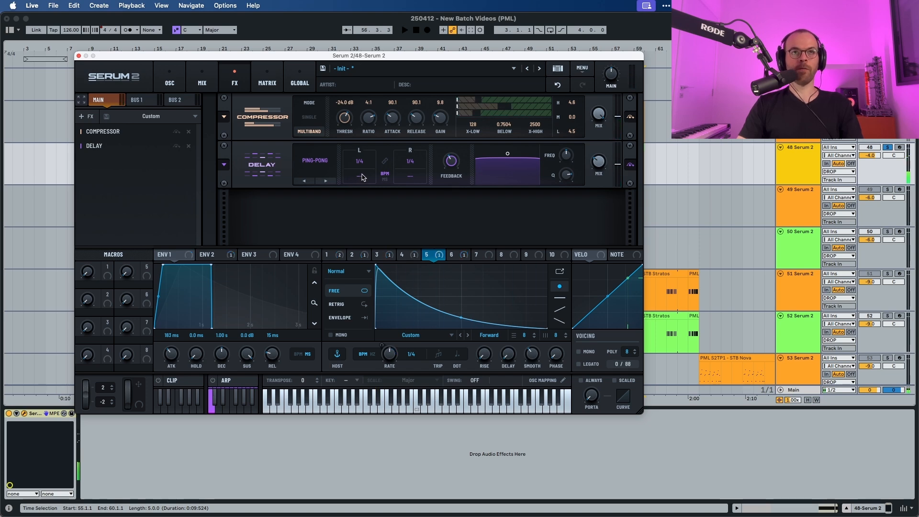
drag(363, 175, 367, 265)
drag(368, 326, 415, 23)
key(space)
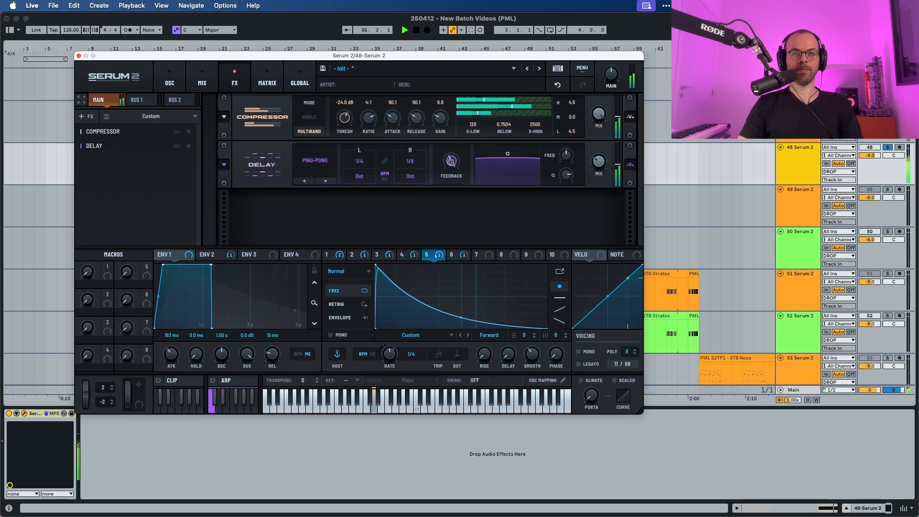
key(space)
Shape the delay's filter frequency and Q and lower the delay mix, auditioning the result.
mouse_move(450, 163)
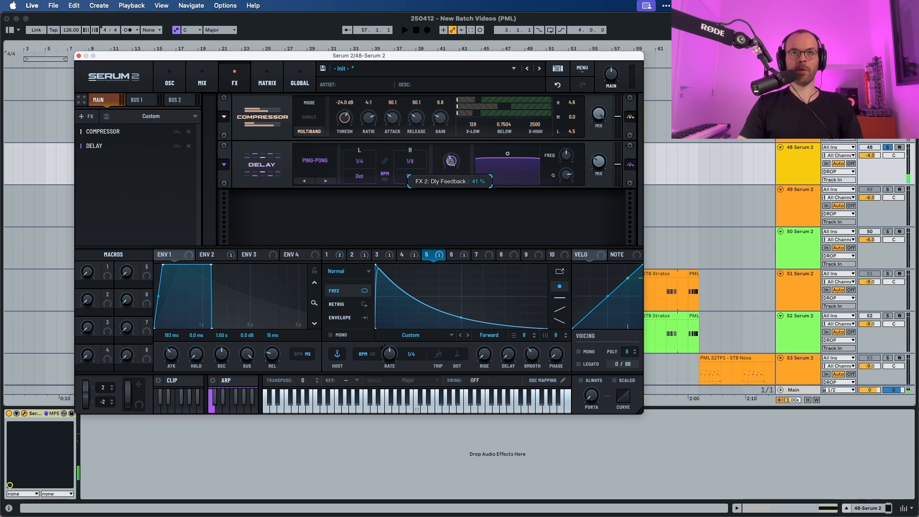
key(space)
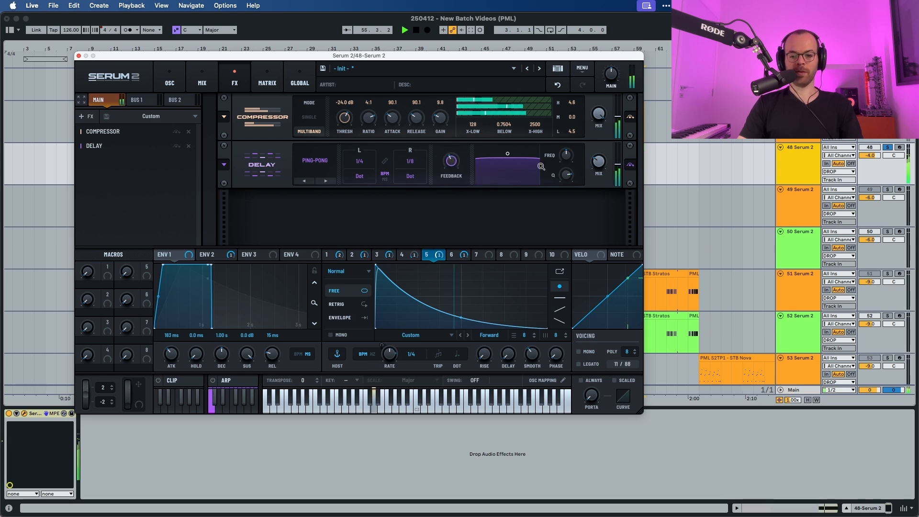
key(space)
mouse_move(566, 150)
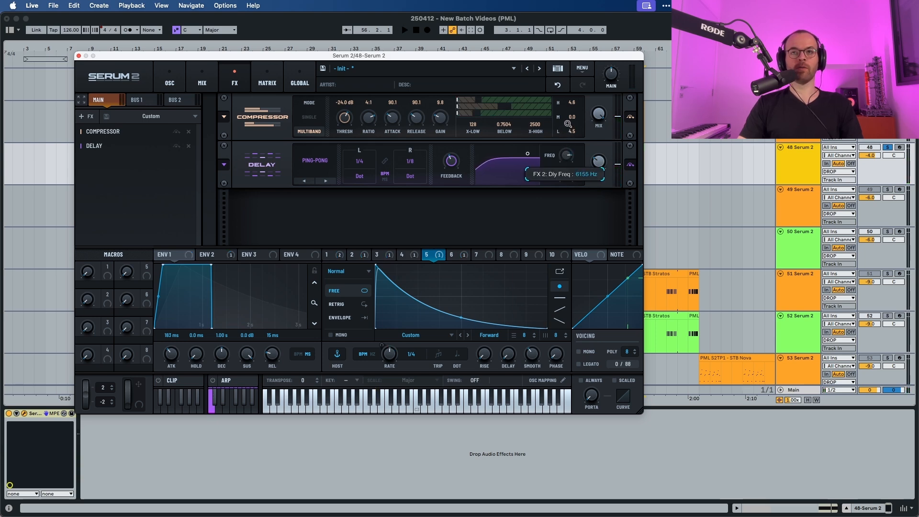
drag(566, 174, 567, 194)
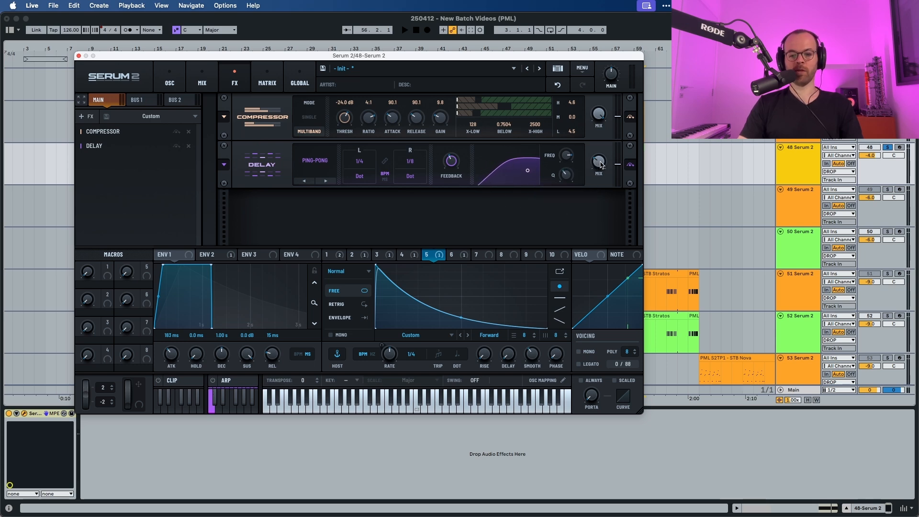
drag(599, 161, 595, 180)
key(space)
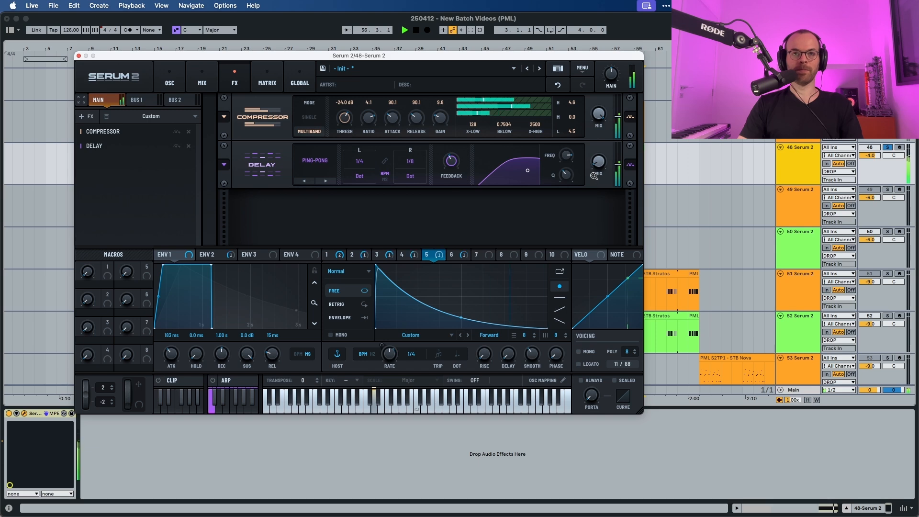
Assign LFO 1 to modulate the delay's mix knob.
key(space)
click(765, 177)
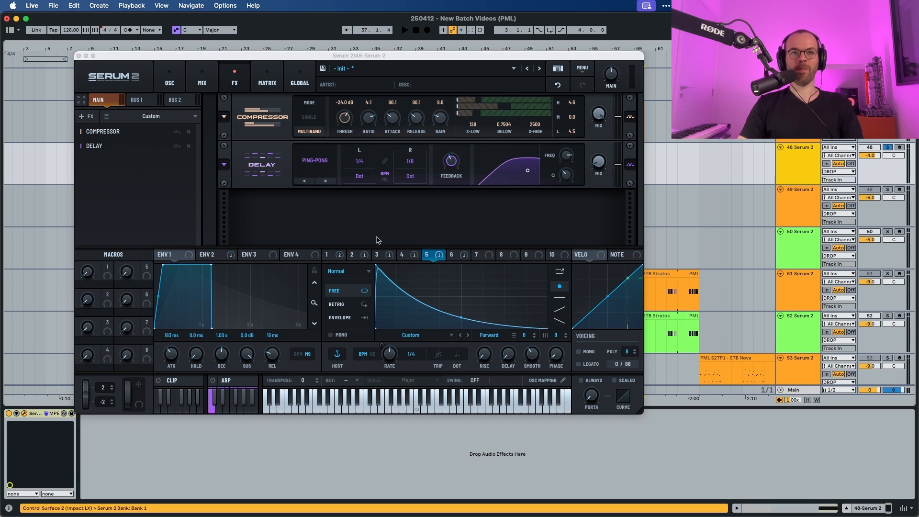
click(329, 255)
click(330, 255)
drag(329, 255, 586, 180)
key(space)
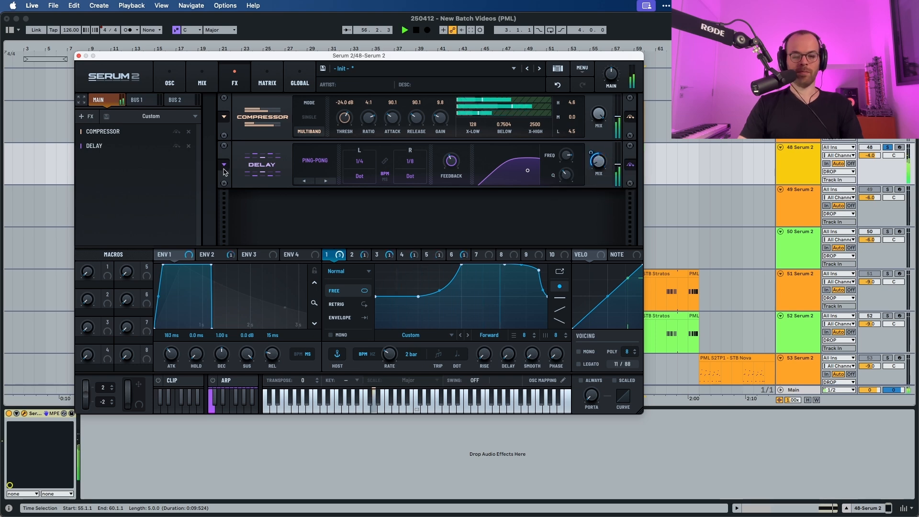
Add a Reverb effect and set its wet mix to 7%.
key(space)
click(83, 117)
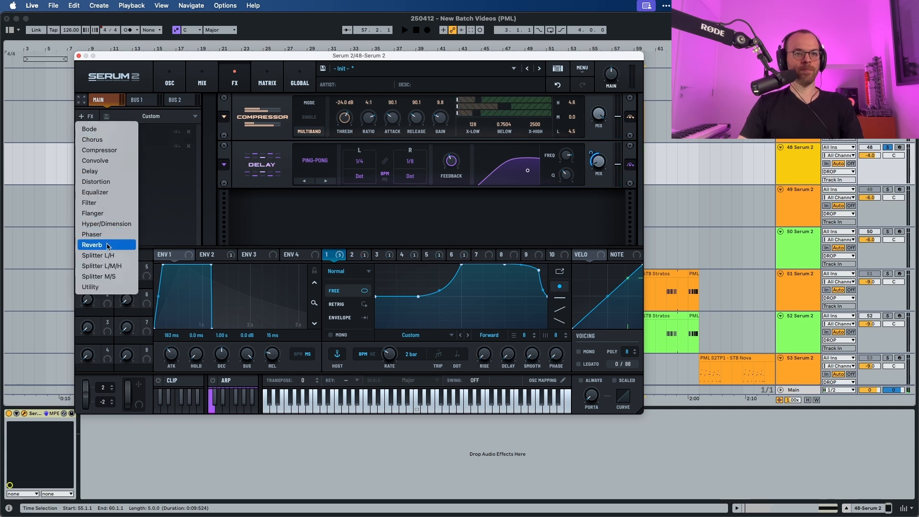
click(108, 245)
drag(601, 205, 596, 218)
key(space)
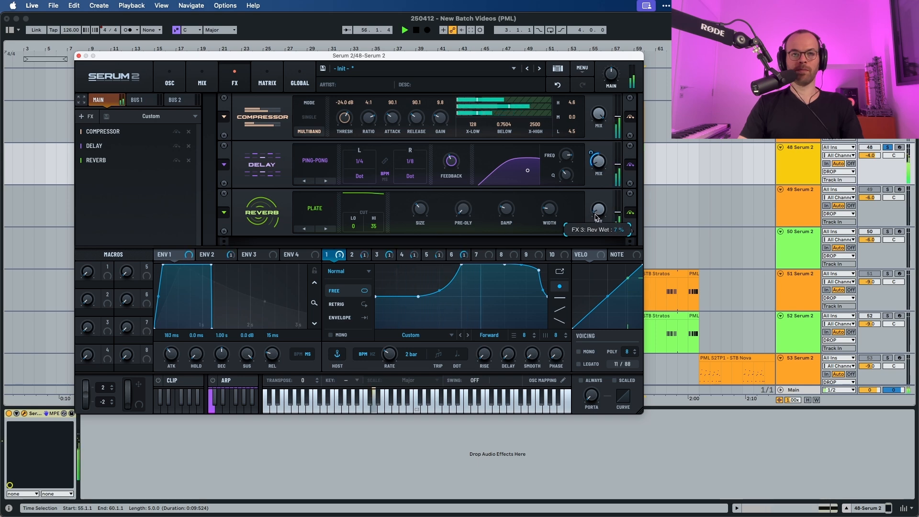
Assign LFO 1 to the reverb's wet mix with a 30% modulation amount.
key(space)
drag(345, 255, 596, 215)
mouse_move(590, 203)
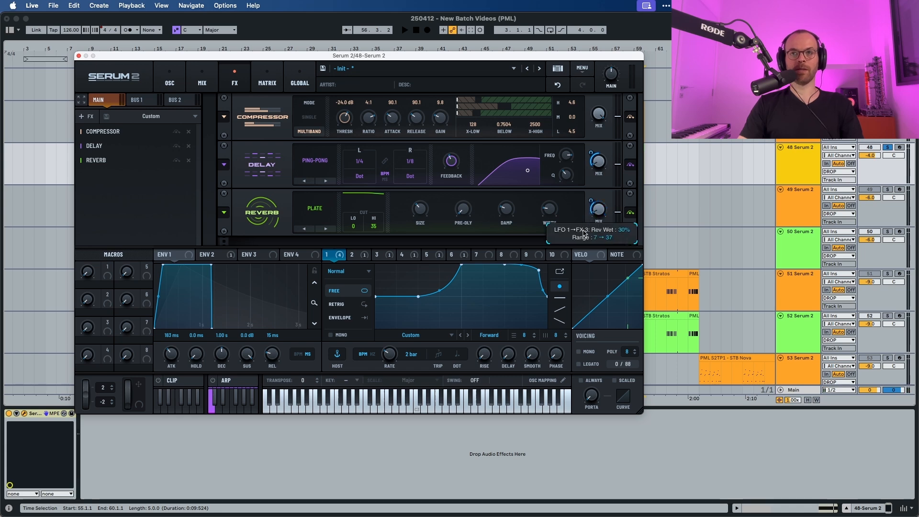
key(space)
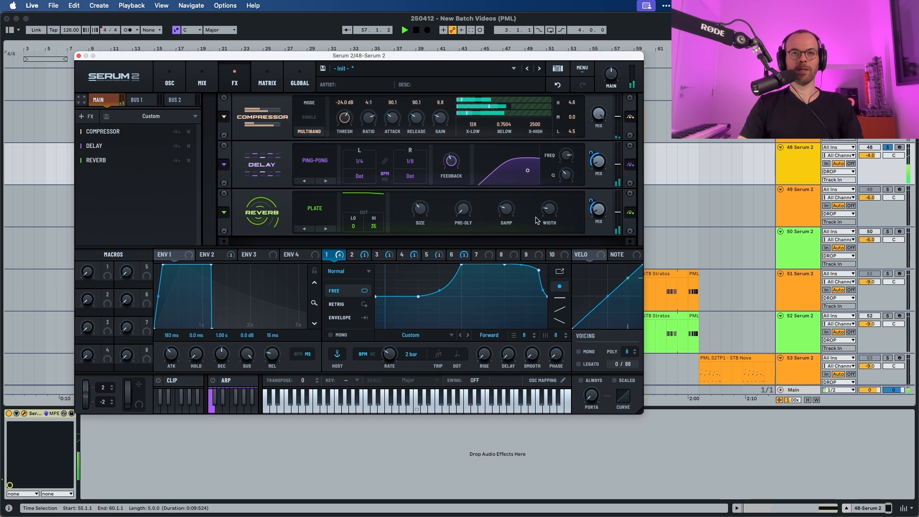
Switch the reverb type from Plate to Hall and audition.
key(space)
click(326, 228)
key(space)
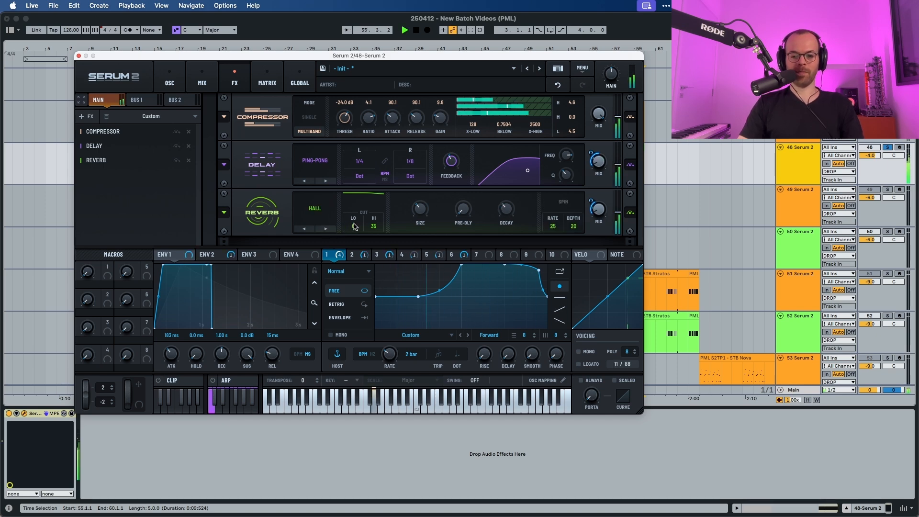
Increase the reverb's size and decay, auditioning between adjustments.
drag(416, 209, 418, 196)
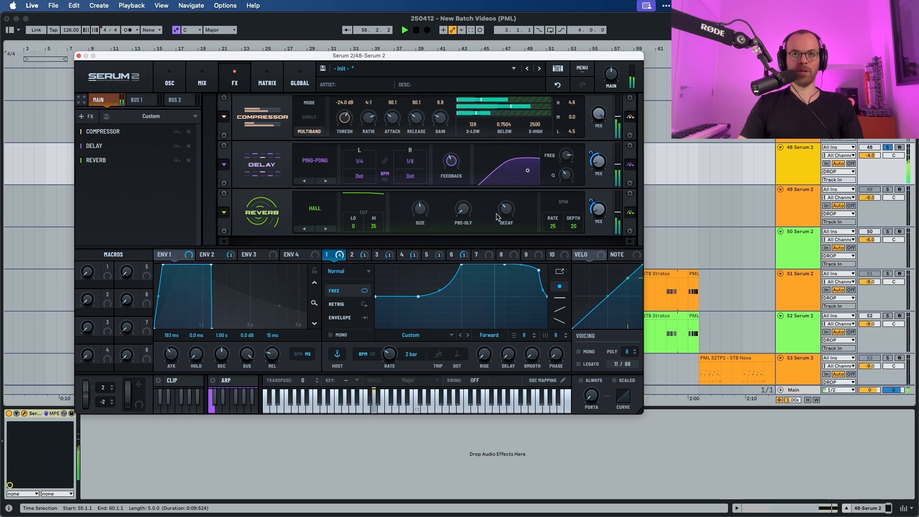
key(space)
key(space)
drag(502, 213, 507, 192)
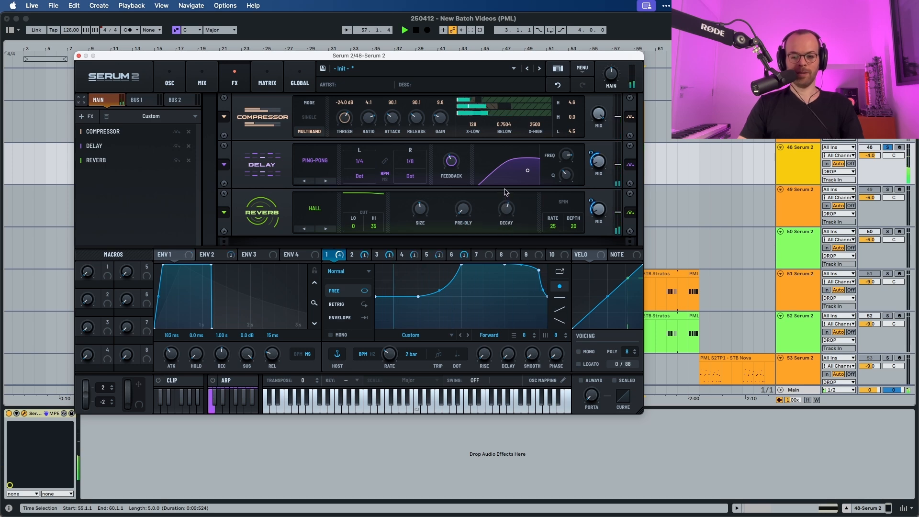
key(space)
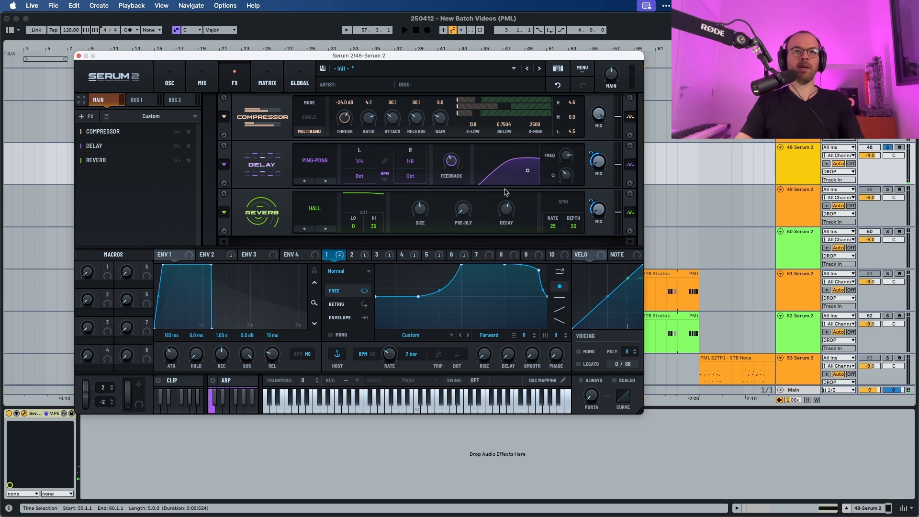
Set the reverb's low cut to 34 and high cut to 14 and audition.
drag(360, 226, 360, 191)
key(space)
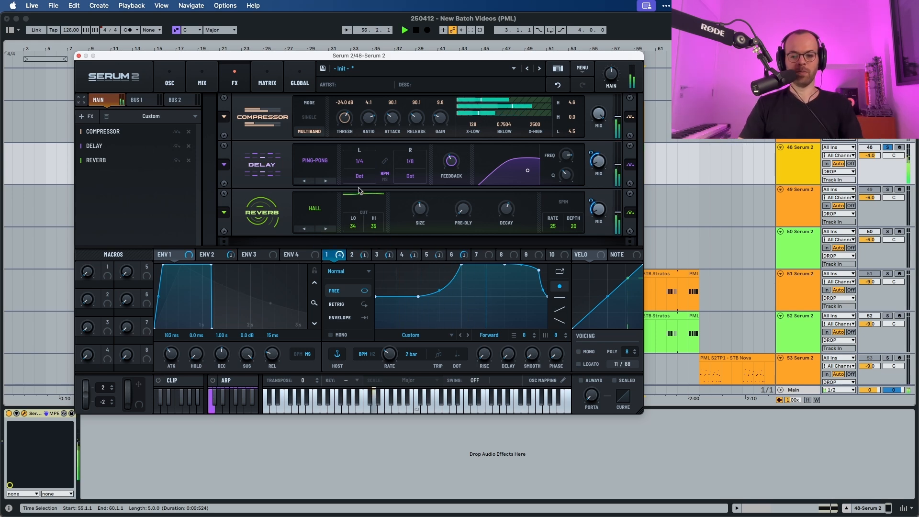
key(space)
drag(374, 226, 371, 251)
key(space)
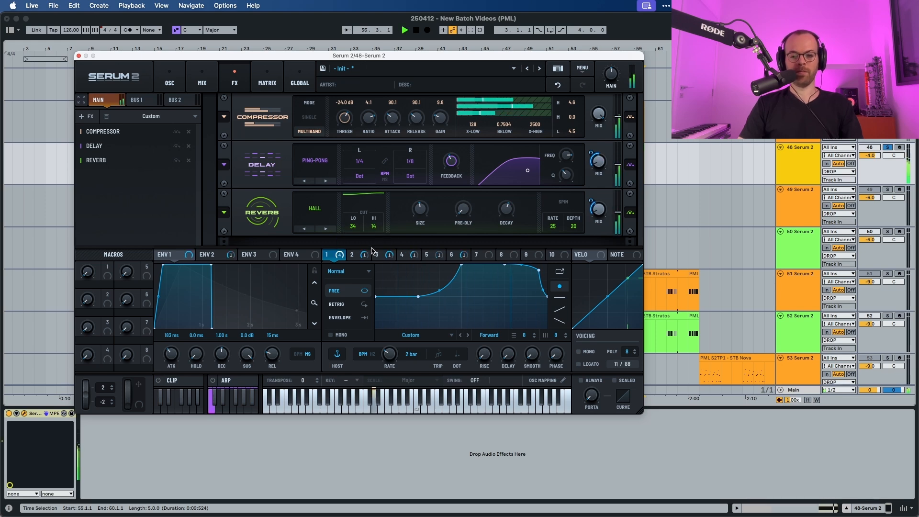
Set the reverb's spin rate to 70 and audition.
key(space)
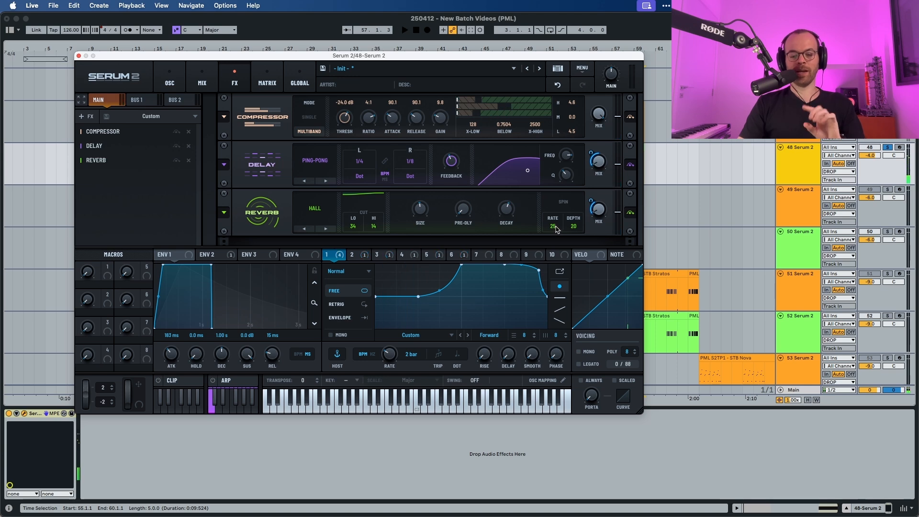
mouse_move(556, 229)
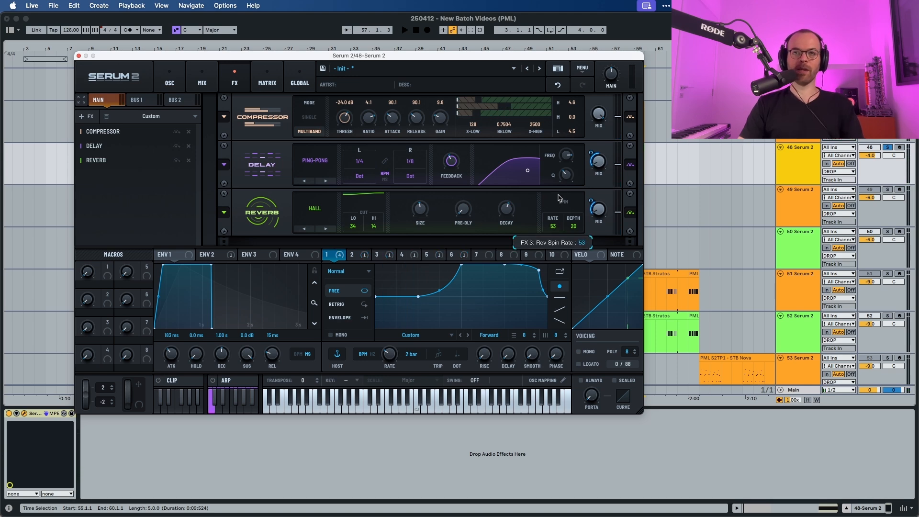
key(space)
drag(560, 191, 559, 175)
key(space)
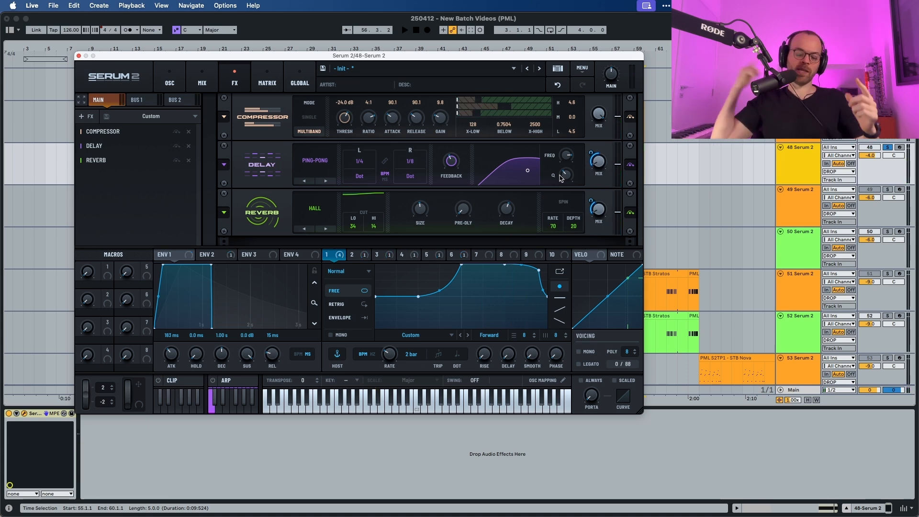
Solo track 48 and audition the patch on its own.
key(space)
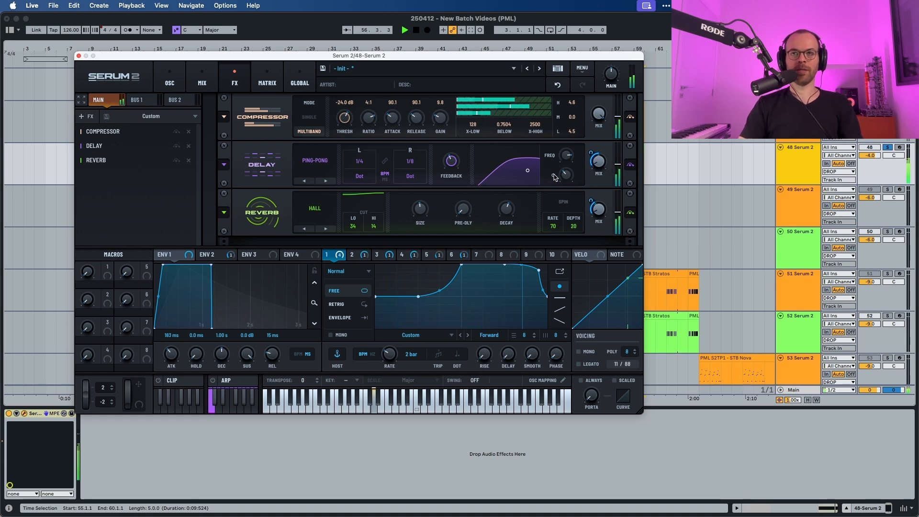
click(888, 147)
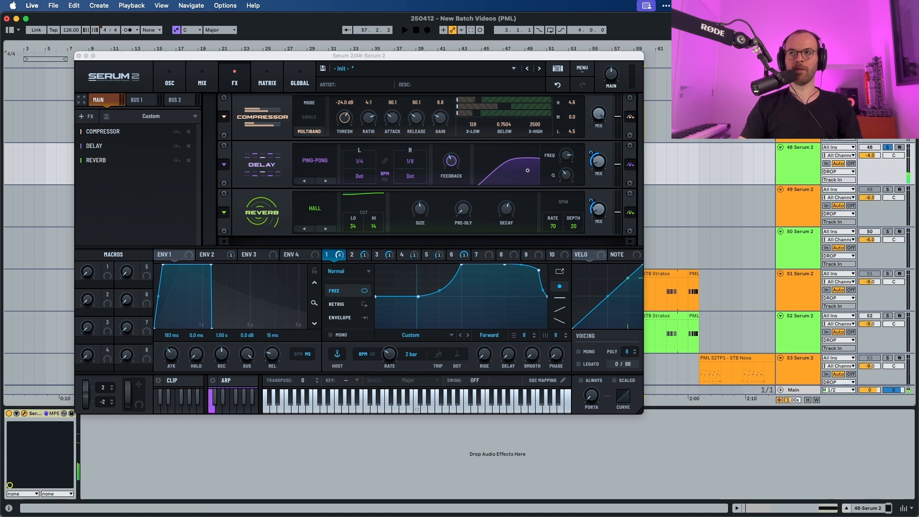
click(888, 148)
click(887, 148)
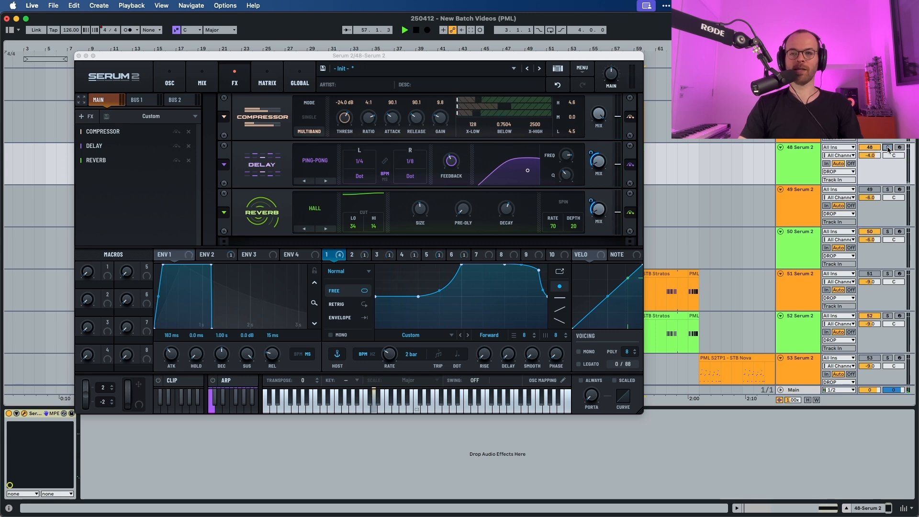
key(space)
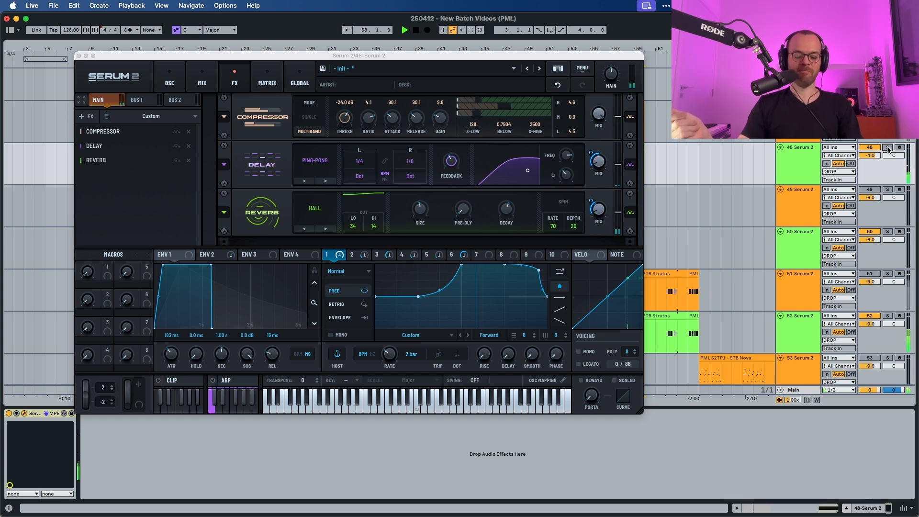
key(space)
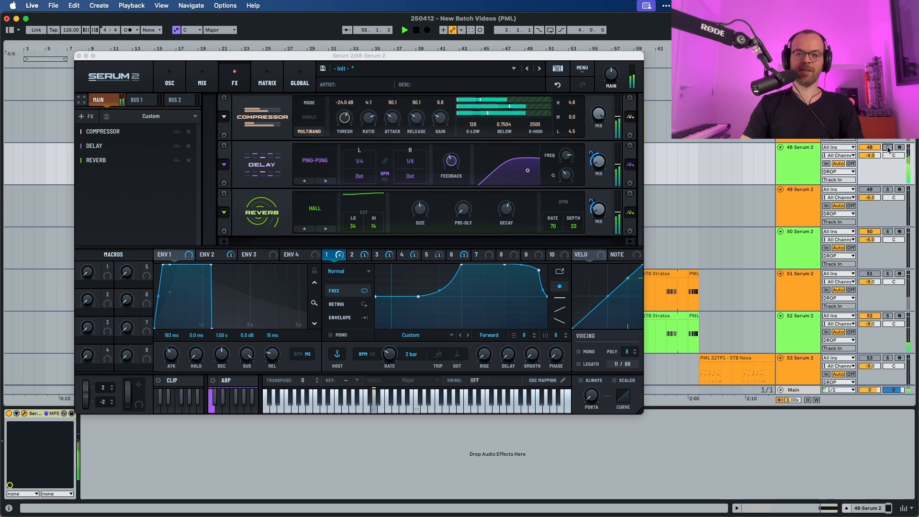